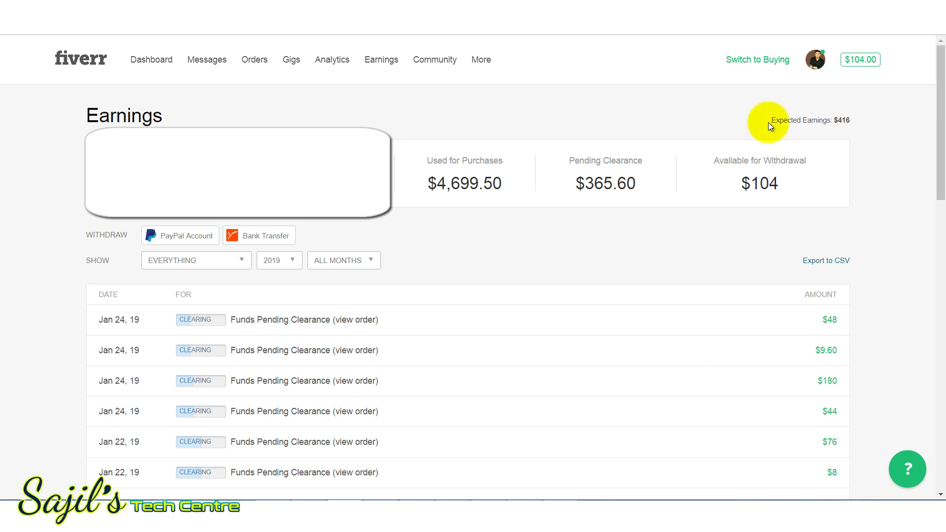
- Start creating a new gig from the gigs list and begin its title
{"action": "left_click", "coordinate": [291, 59]}
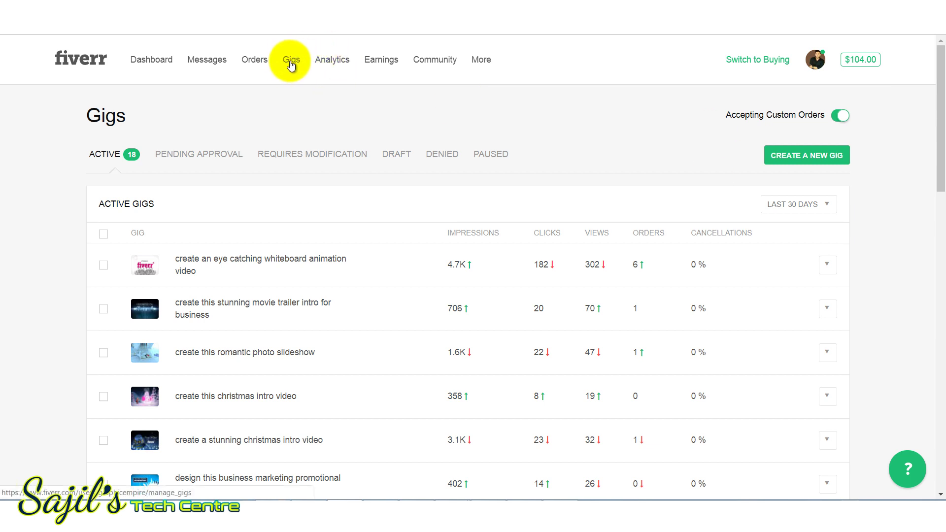
{"action": "left_click", "coordinate": [805, 159]}
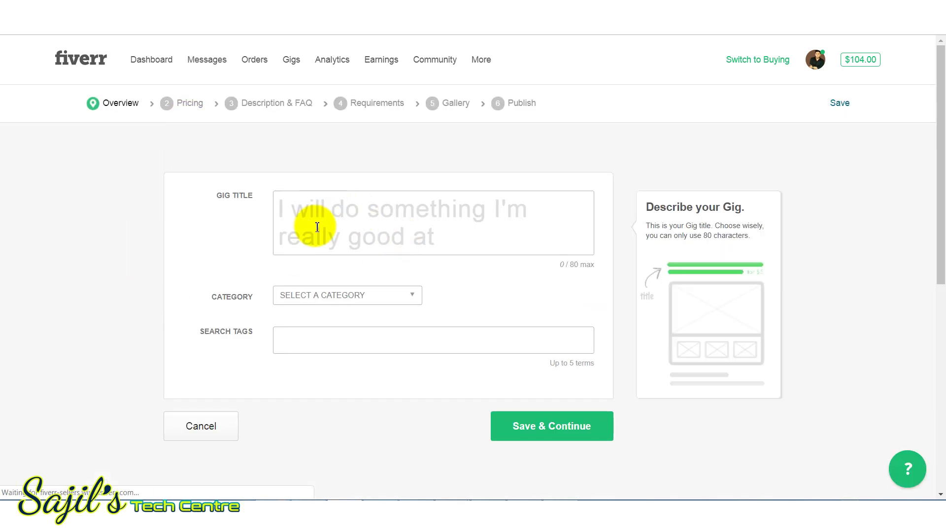
{"action": "left_click", "coordinate": [333, 211]}
- Open the Fiverr marketplace in a separate browser tab and search its services for "voiceover"
{"action": "key", "text": "ctrl+t"}
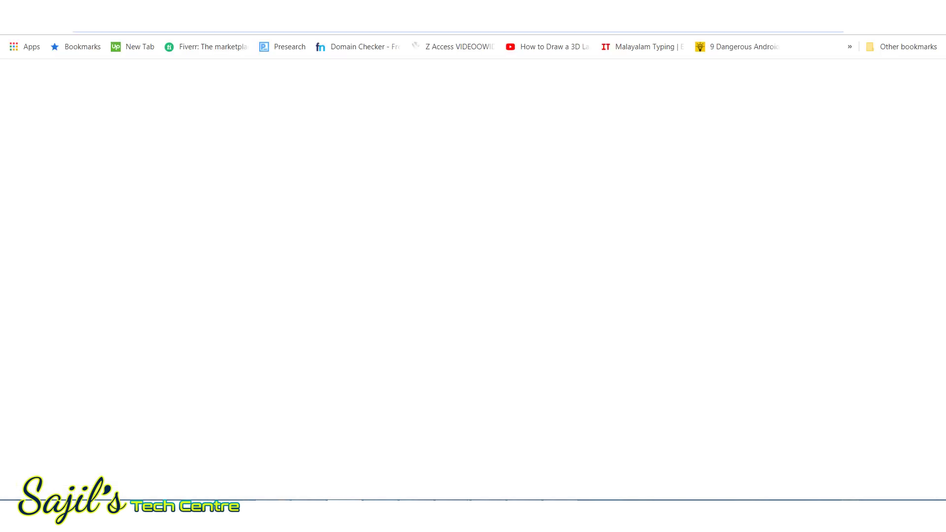
{"action": "left_click", "coordinate": [206, 49]}
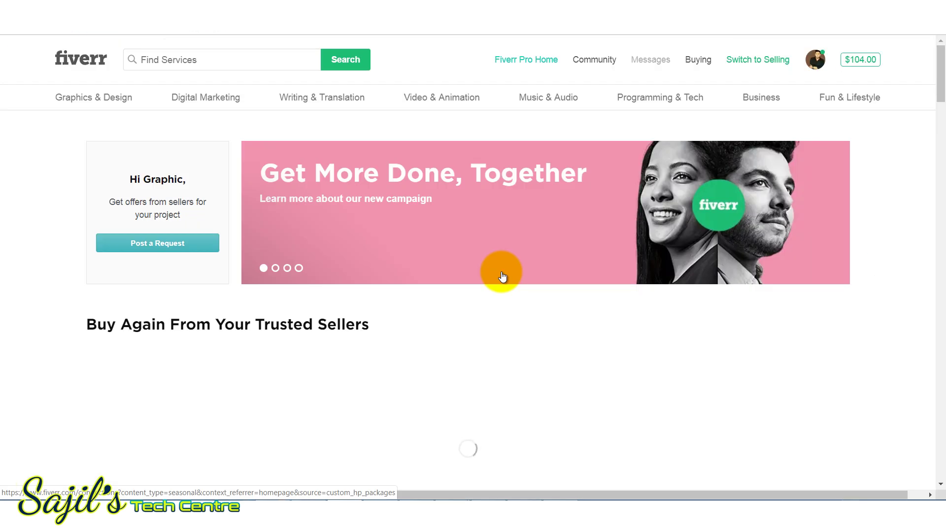
{"action": "left_click", "coordinate": [235, 60]}
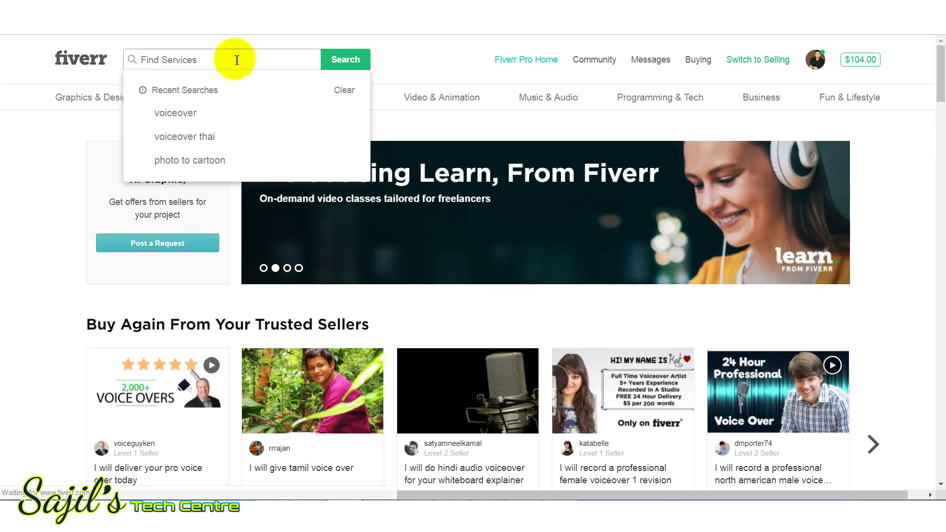
{"action": "type", "text": "voice"}
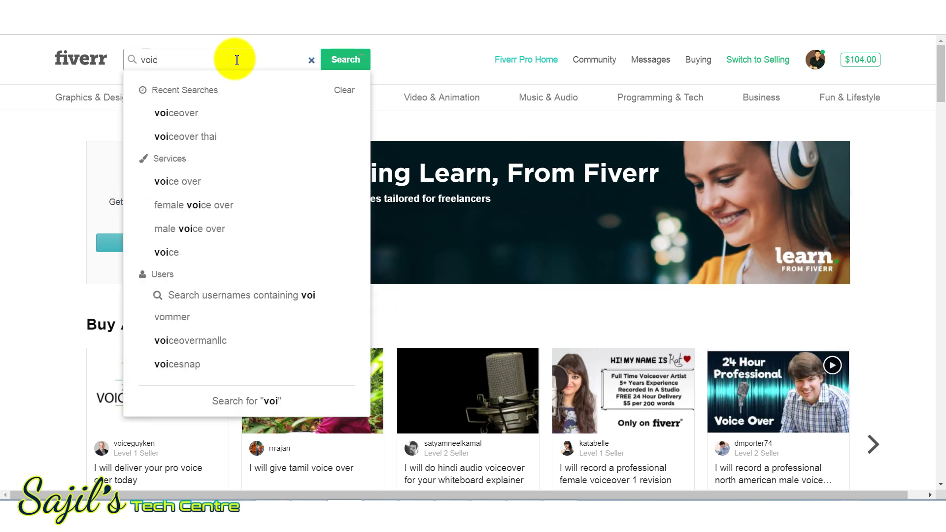
{"action": "type", "text": "over"}
{"action": "key", "text": "Return"}
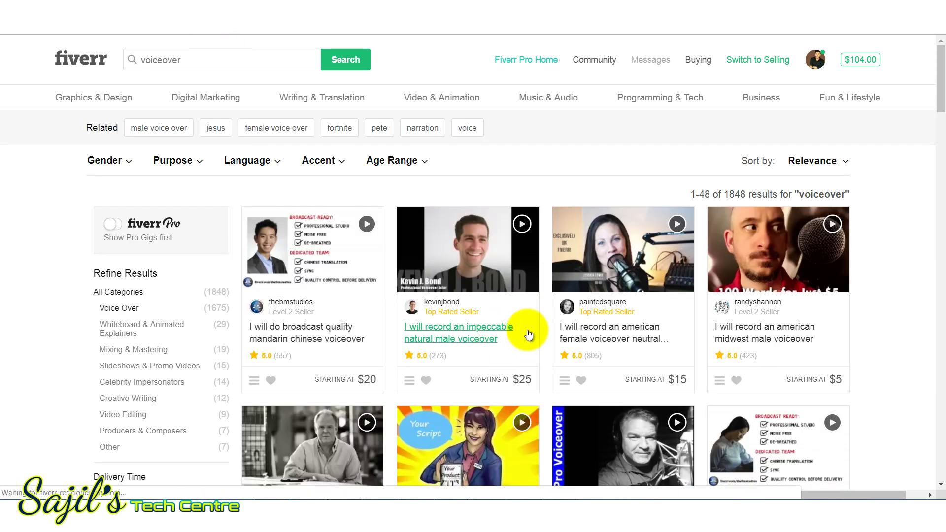
- Open the American female voiceover neutral accent gig and copy its title
{"action": "left_click", "coordinate": [639, 340]}
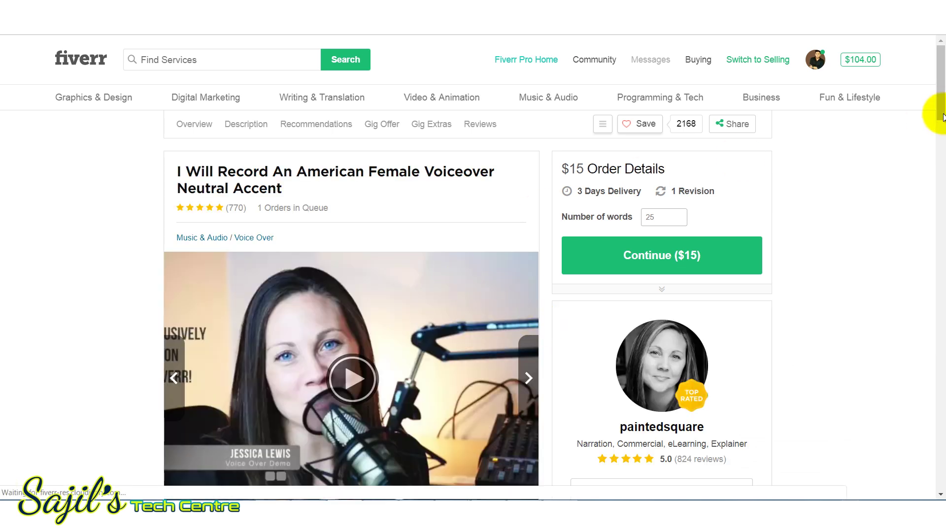
{"action": "triple_click", "coordinate": [291, 173]}
{"action": "right_click", "coordinate": [290, 175]}
{"action": "left_click", "coordinate": [296, 180]}
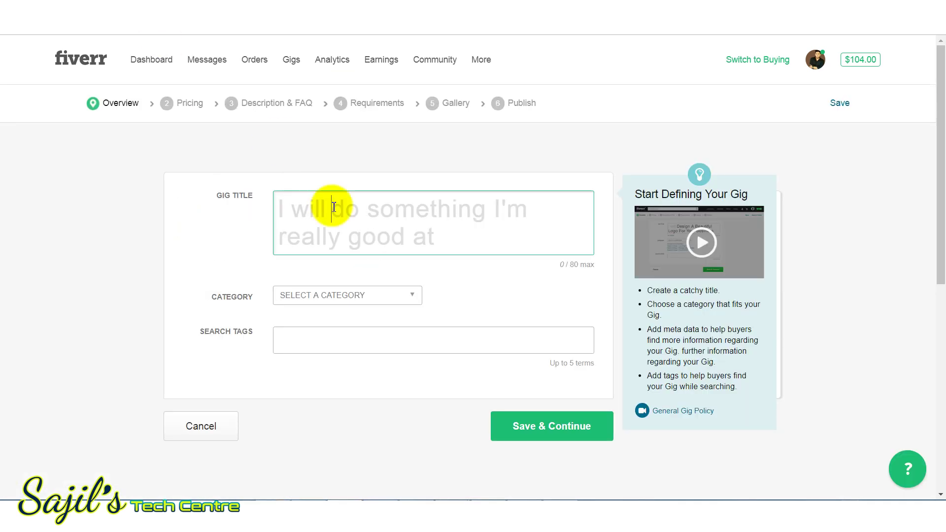
- Paste the copied title into the new gig's title and edit it to read "An English Voiceover India Accent"
{"action": "left_click", "coordinate": [334, 206]}
{"action": "right_click", "coordinate": [351, 211]}
{"action": "left_click", "coordinate": [380, 289]}
{"action": "left_click_drag", "start_coordinate": [572, 207], "coordinate": [371, 204]}
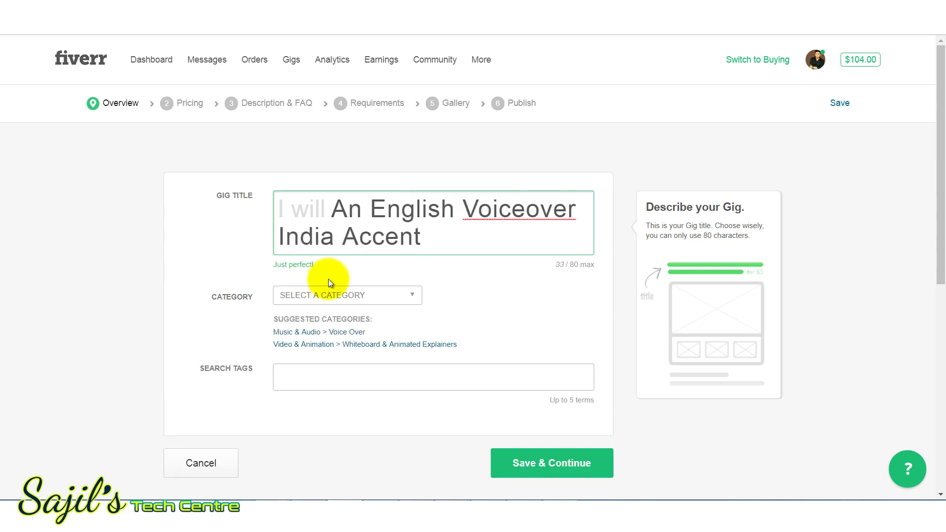
- Set the gig's category to Music & Audio and its subcategory to Voice Over
{"action": "left_click", "coordinate": [327, 295]}
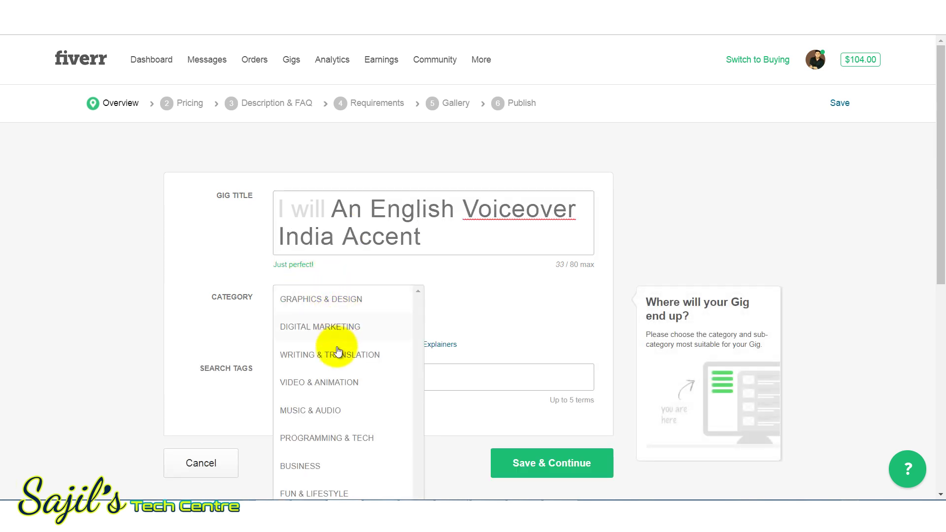
{"action": "left_click", "coordinate": [338, 409]}
{"action": "left_click", "coordinate": [425, 298]}
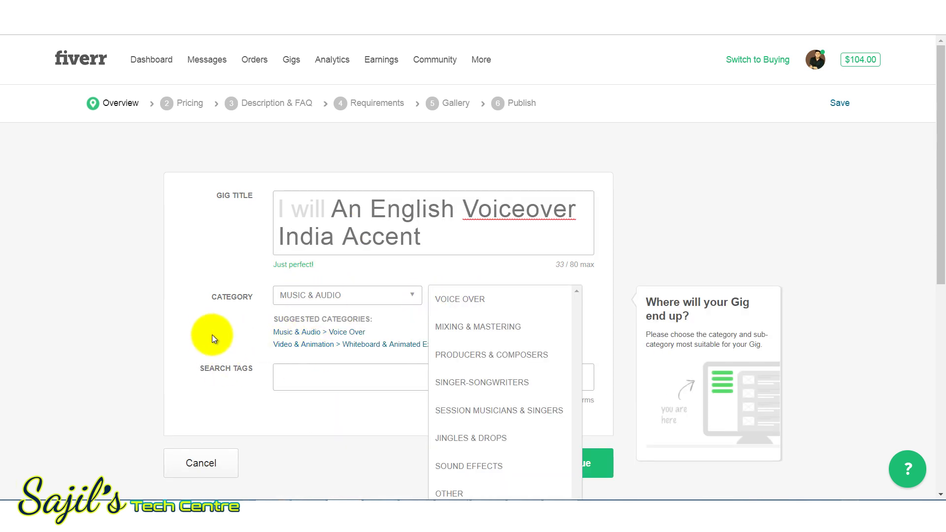
{"action": "left_click", "coordinate": [233, 340]}
{"action": "left_click", "coordinate": [348, 334]}
{"action": "left_click", "coordinate": [529, 296]}
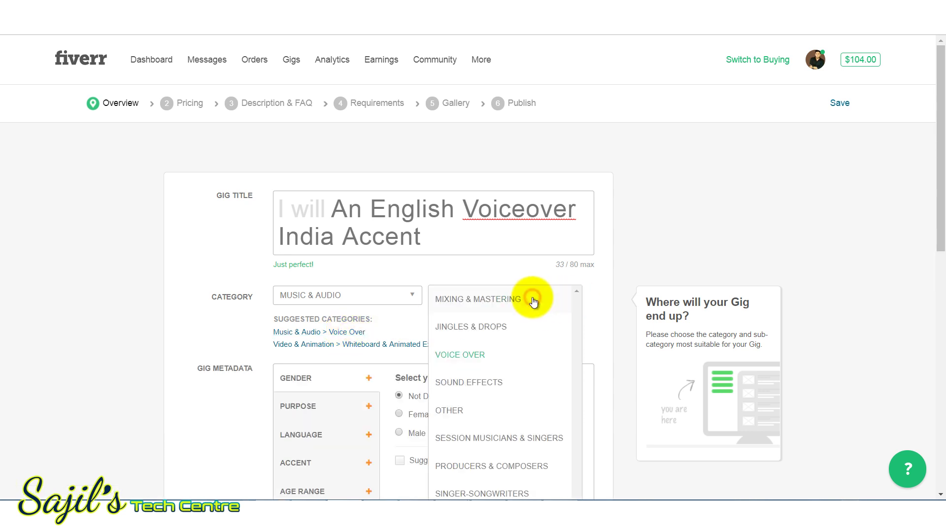
{"action": "left_click", "coordinate": [479, 356]}
- Set the gig metadata's gender to Male and its purposes to Narration and Phone System And IVR
{"action": "left_click_drag", "start_coordinate": [939, 203], "coordinate": [937, 276]}
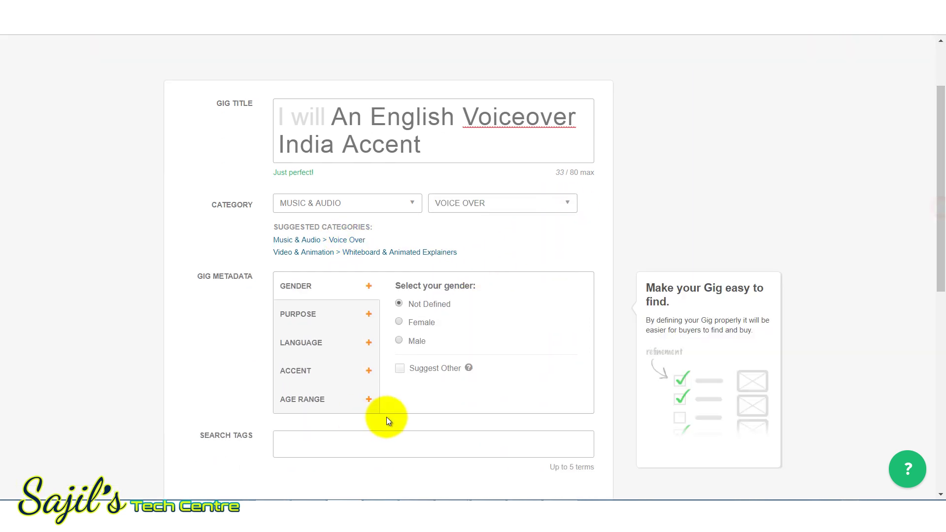
{"action": "left_click", "coordinate": [400, 341]}
{"action": "left_click", "coordinate": [321, 315]}
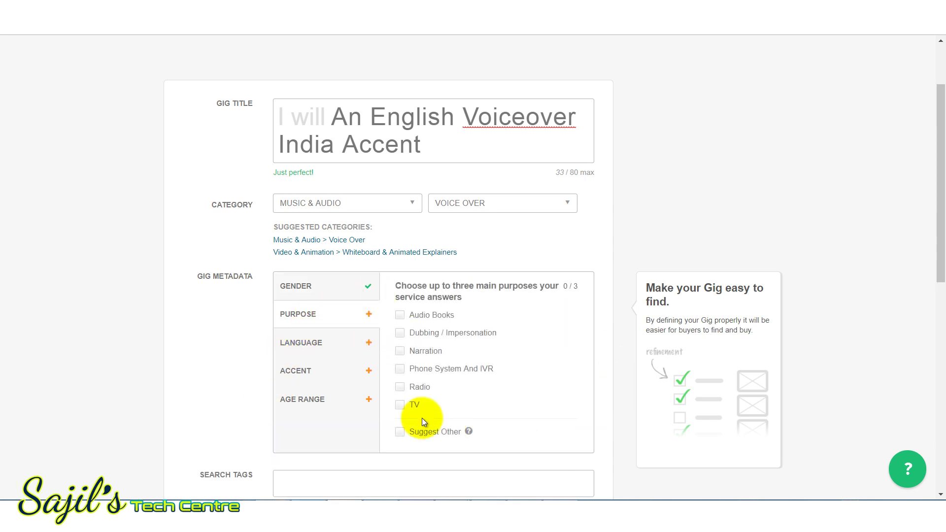
{"action": "left_click", "coordinate": [399, 368]}
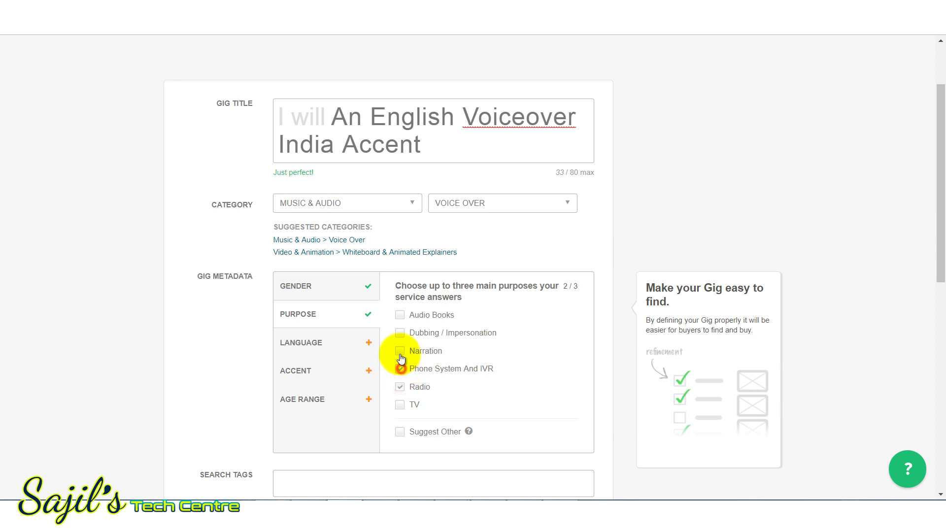
{"action": "left_click", "coordinate": [399, 351]}
{"action": "left_click", "coordinate": [399, 332]}
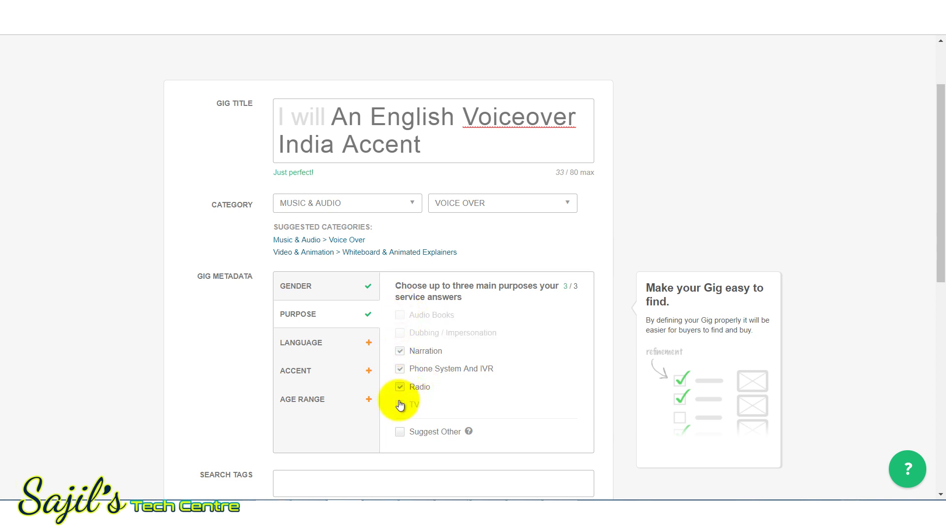
{"action": "left_click", "coordinate": [404, 386]}
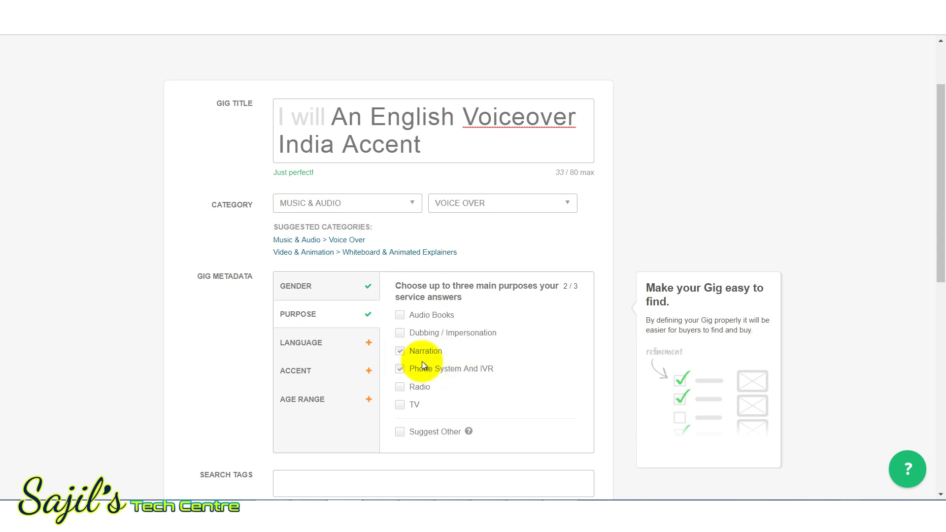
- Look through the narration language list and the accent options in the gig metadata
{"action": "left_click", "coordinate": [339, 343]}
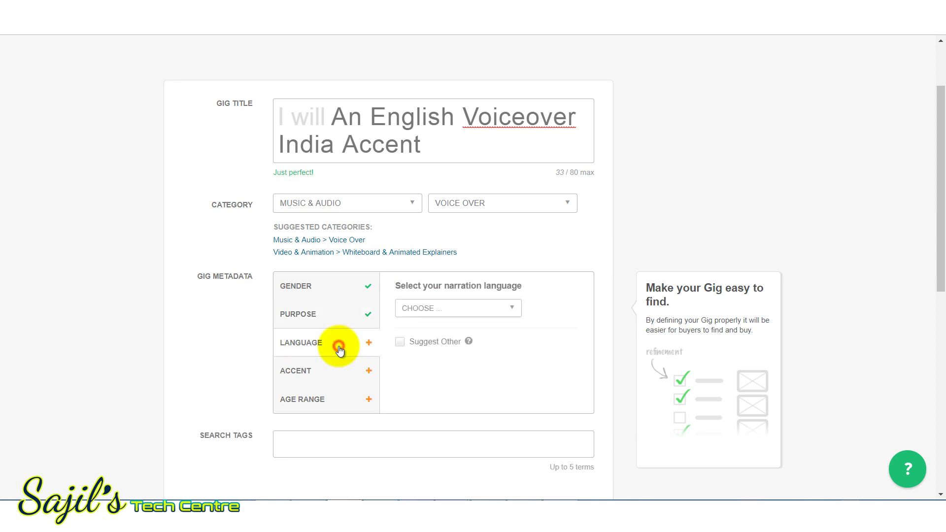
{"action": "left_click", "coordinate": [453, 314]}
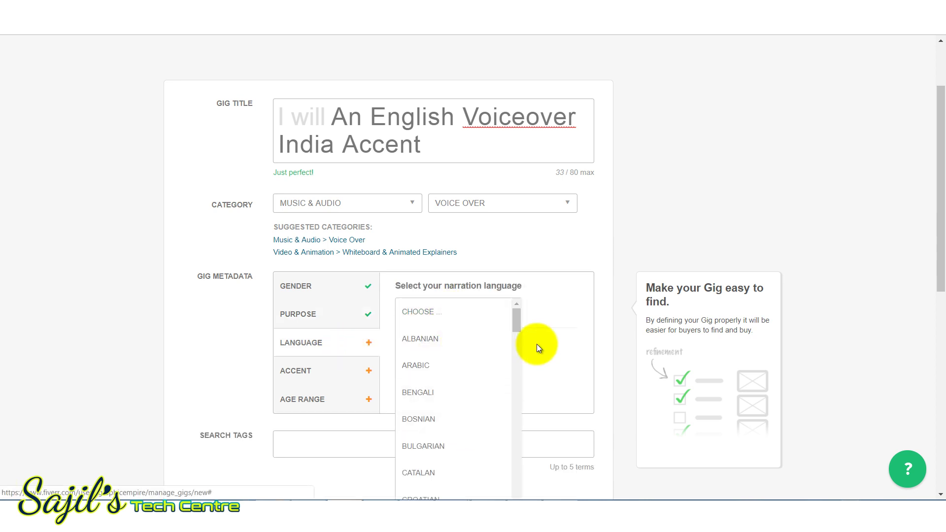
{"action": "left_click_drag", "start_coordinate": [516, 322], "coordinate": [518, 335]}
{"action": "left_click", "coordinate": [555, 361]}
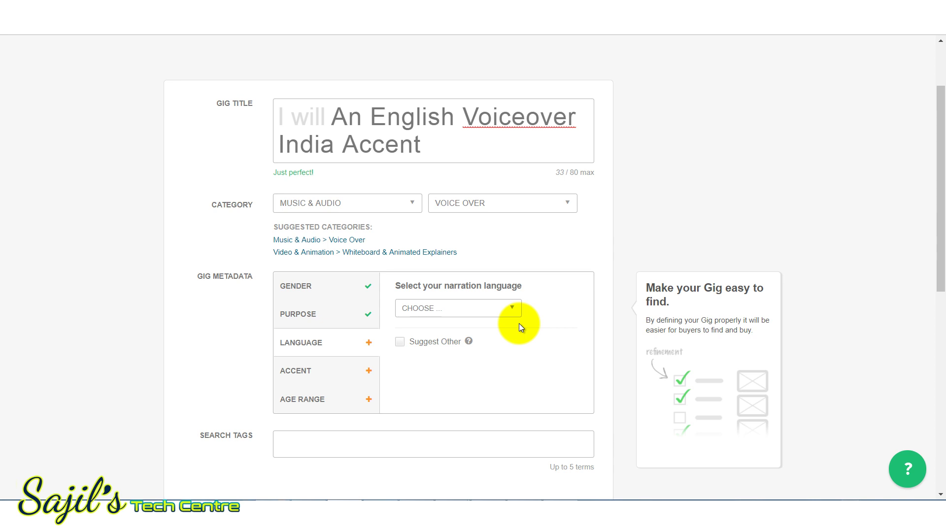
{"action": "left_click", "coordinate": [313, 379]}
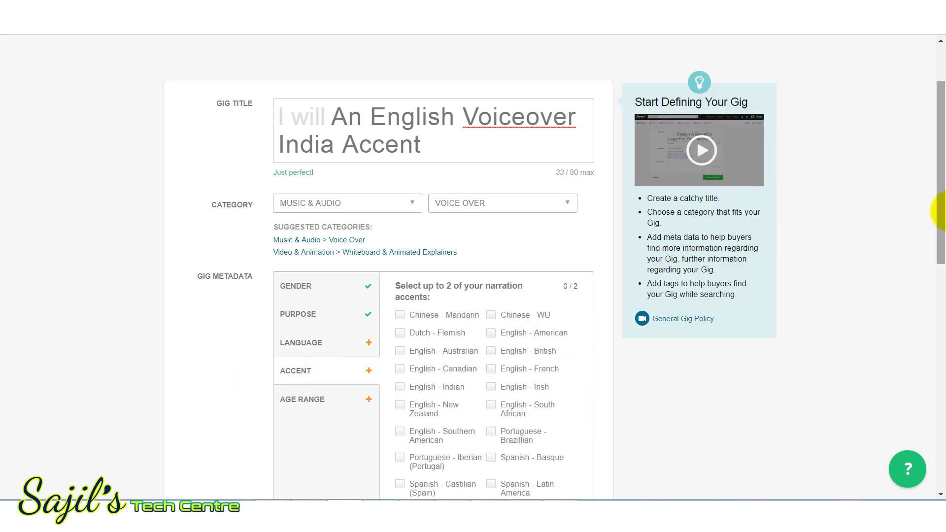
{"action": "scroll", "coordinate": [936, 197], "scroll_direction": "down", "scroll_amount": 2}
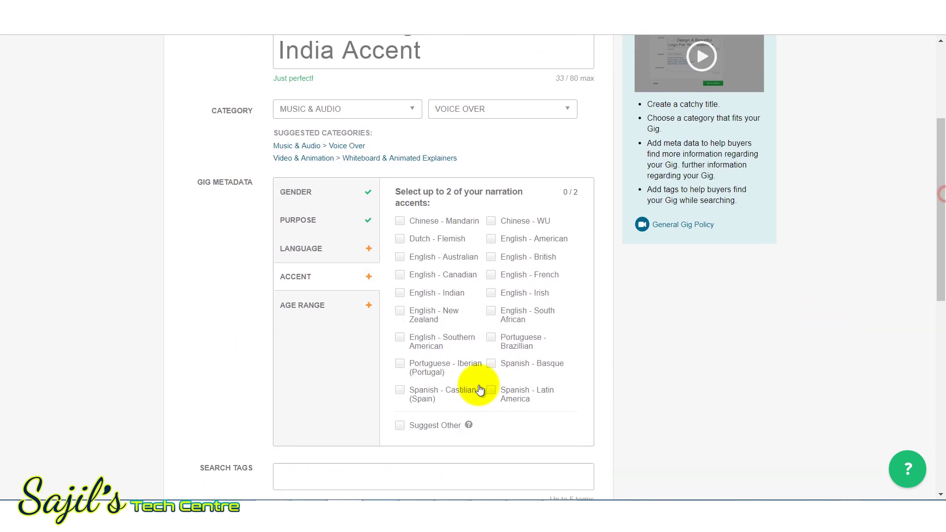
- Set the gig metadata's age range to Middle Aged and add the search tag "voiceover"
{"action": "left_click", "coordinate": [318, 305]}
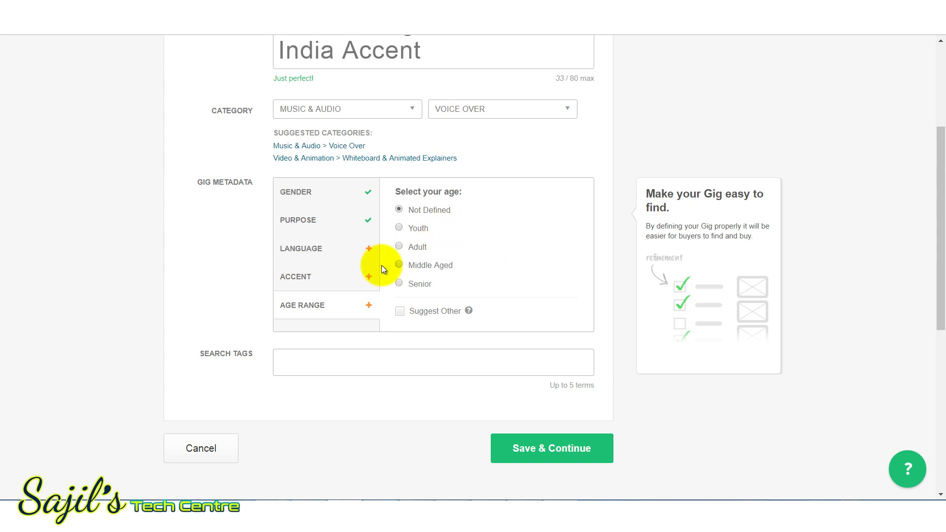
{"action": "left_click", "coordinate": [401, 266]}
{"action": "left_click", "coordinate": [317, 369]}
{"action": "type", "text": "voiceover"}
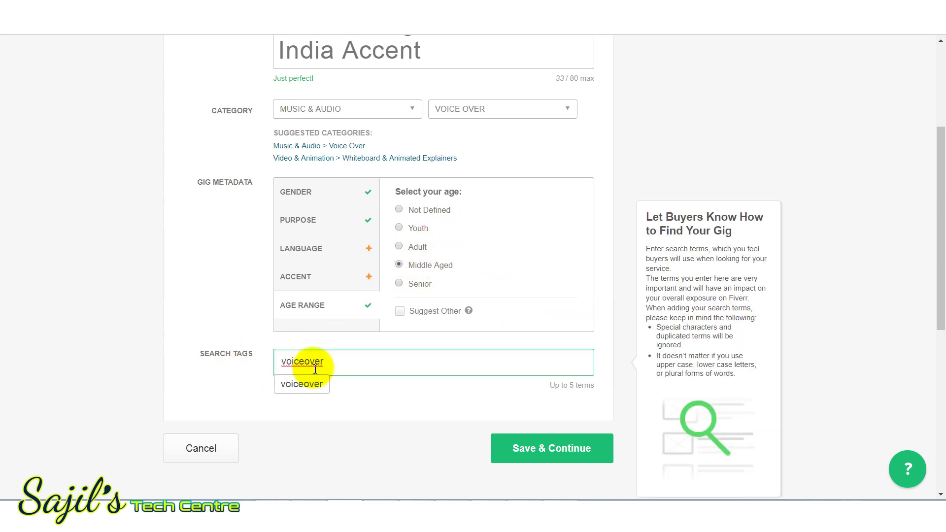
{"action": "left_click", "coordinate": [312, 379]}
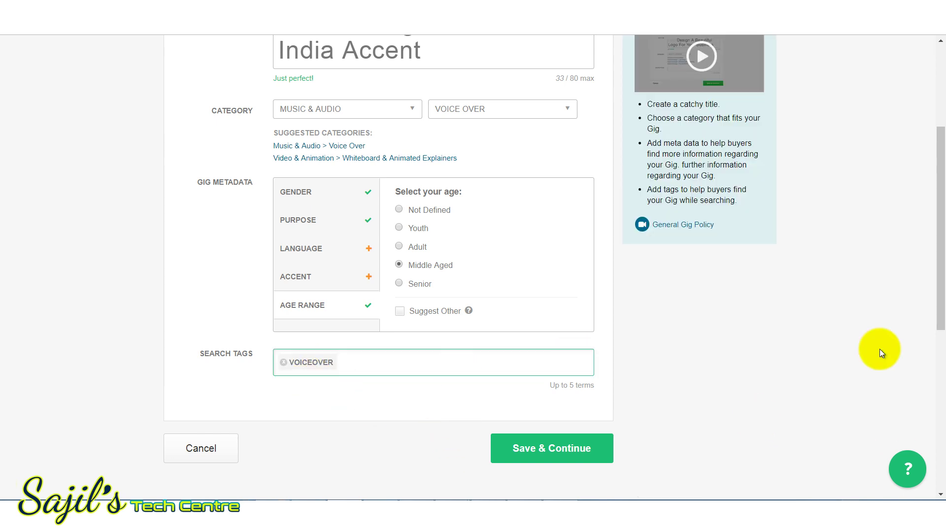
- Save the gig overview and set the basic offer's revisions to 0 in the pricing stage
{"action": "scroll", "coordinate": [548, 434], "scroll_direction": "down", "scroll_amount": 1}
{"action": "left_click", "coordinate": [539, 425]}
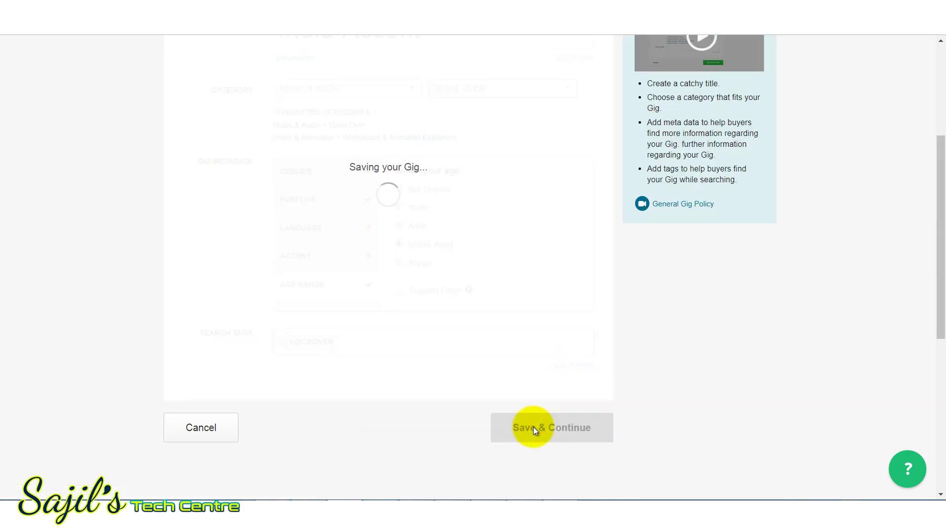
{"action": "left_click", "coordinate": [297, 270]}
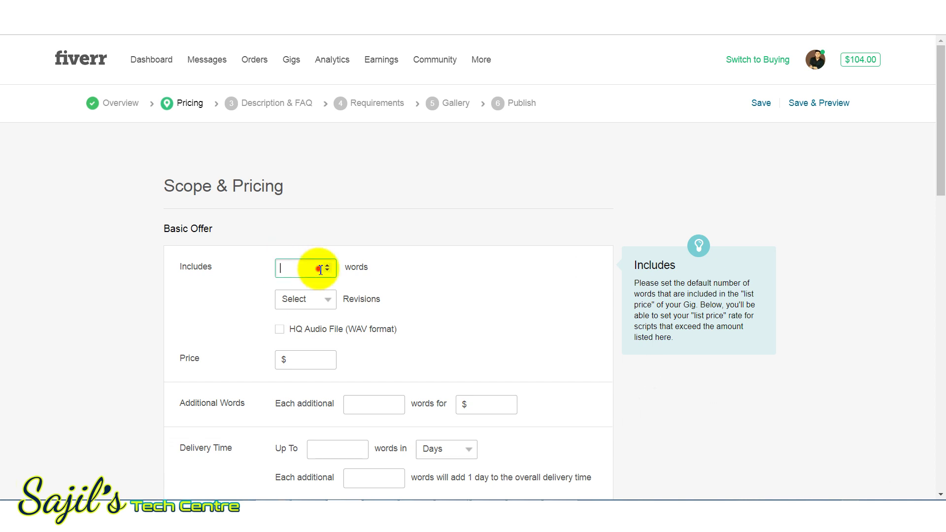
{"action": "left_click_drag", "start_coordinate": [368, 266], "coordinate": [351, 265]}
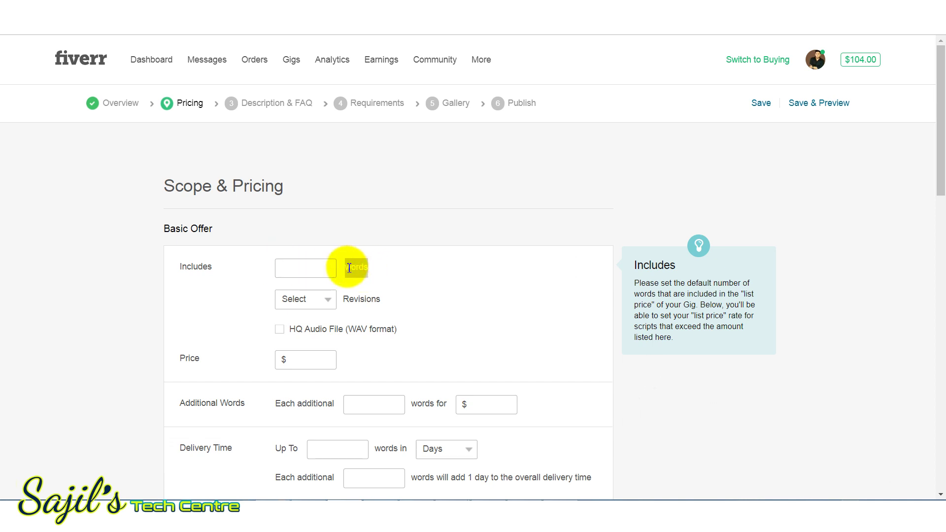
{"action": "left_click", "coordinate": [306, 271]}
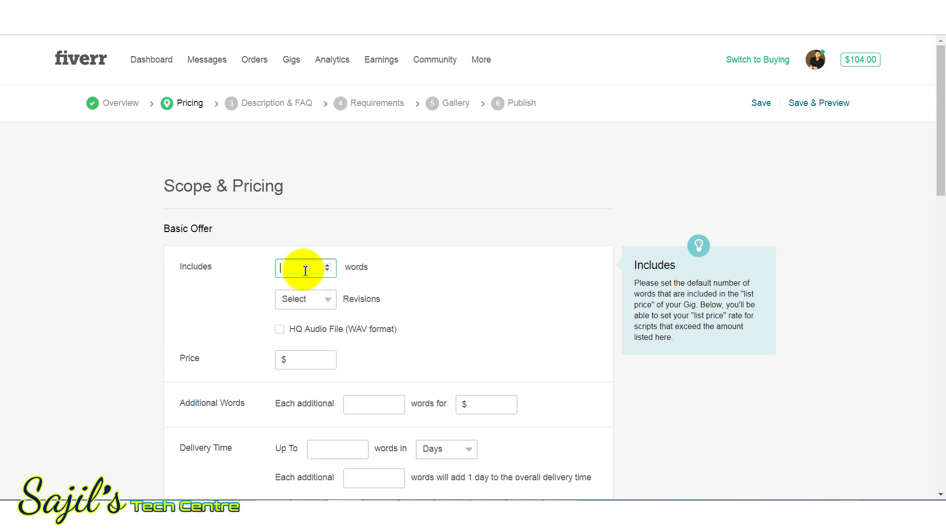
{"action": "left_click", "coordinate": [326, 299]}
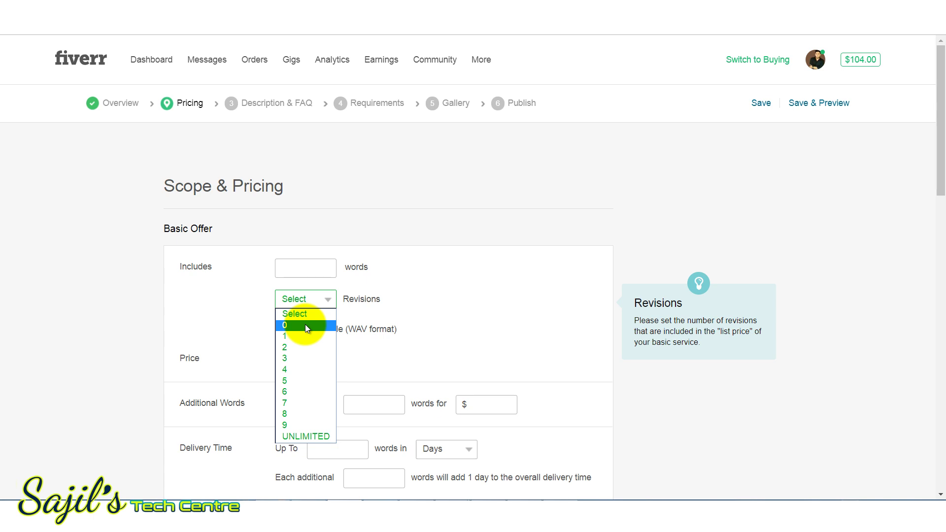
{"action": "left_click", "coordinate": [305, 325]}
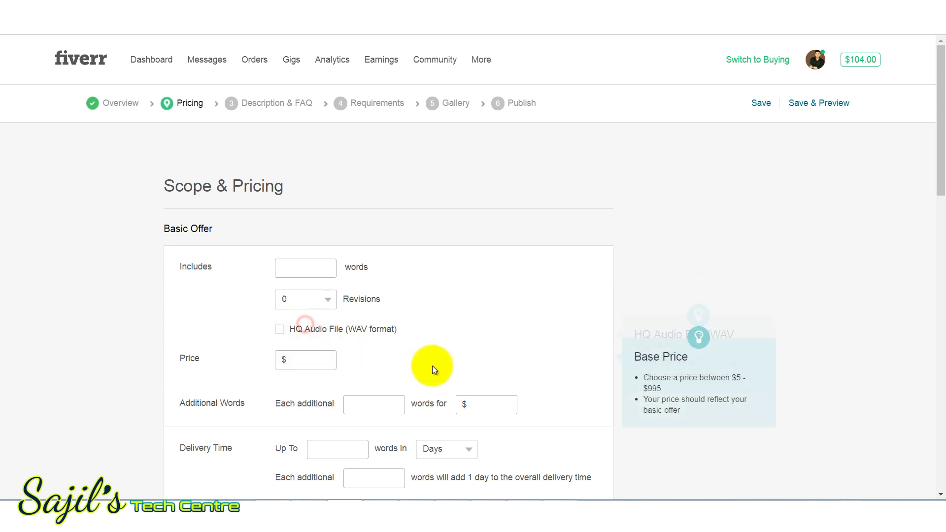
- Examine the price and additional words fields of the basic offer
{"action": "left_click_drag", "start_coordinate": [940, 169], "coordinate": [941, 185]}
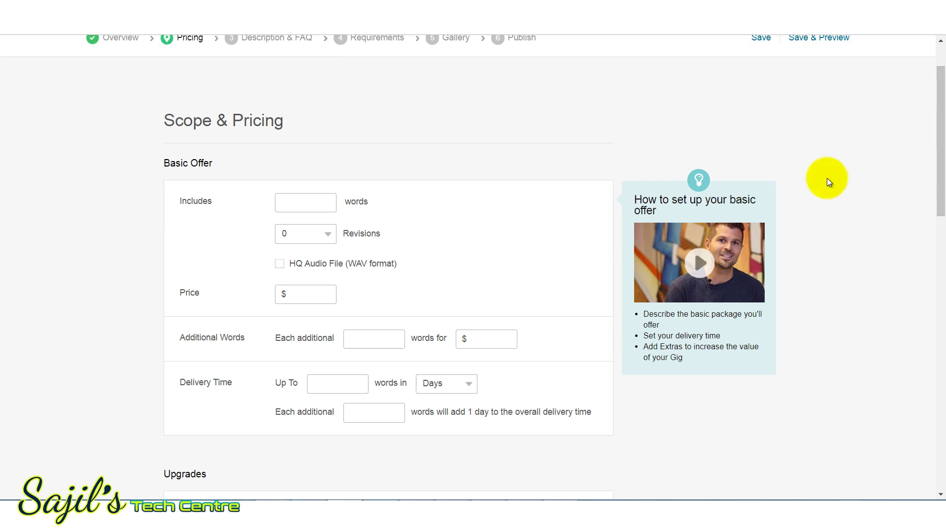
{"action": "left_click", "coordinate": [286, 294]}
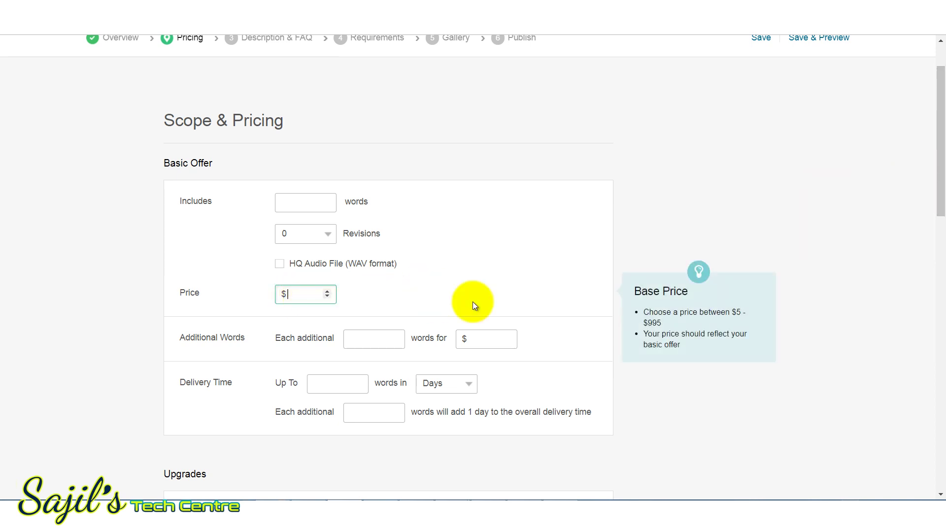
{"action": "left_click", "coordinate": [347, 338]}
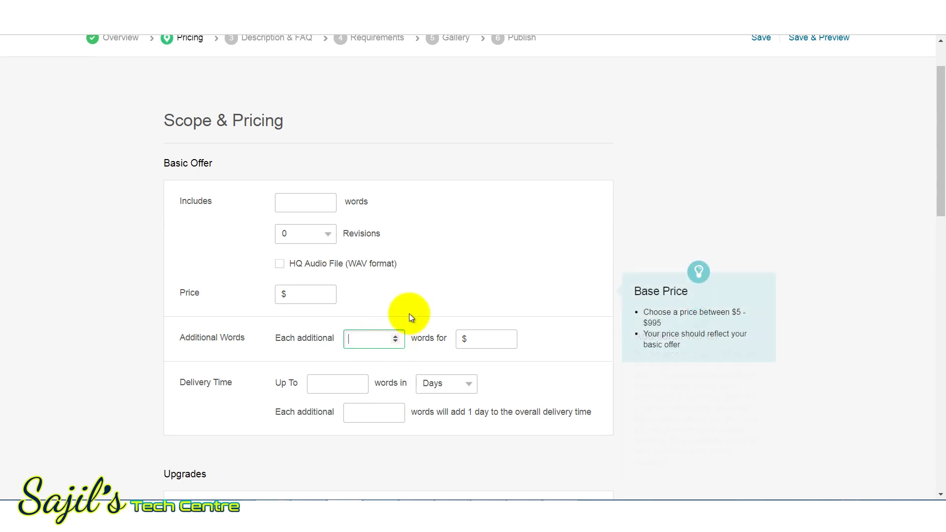
- Price each additional 150 words at $5 in the basic offer and enter 3 as the delivery-time word count
{"action": "left_click", "coordinate": [302, 202]}
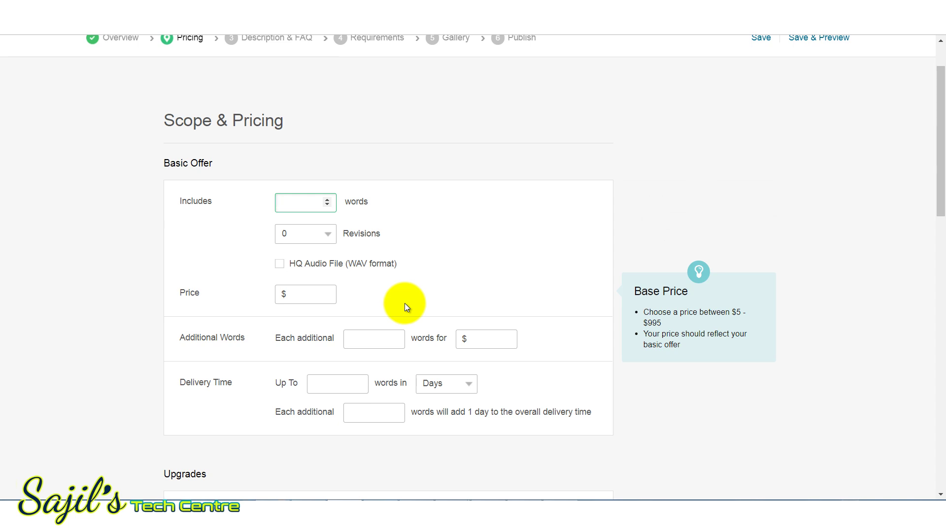
{"action": "left_click", "coordinate": [363, 340]}
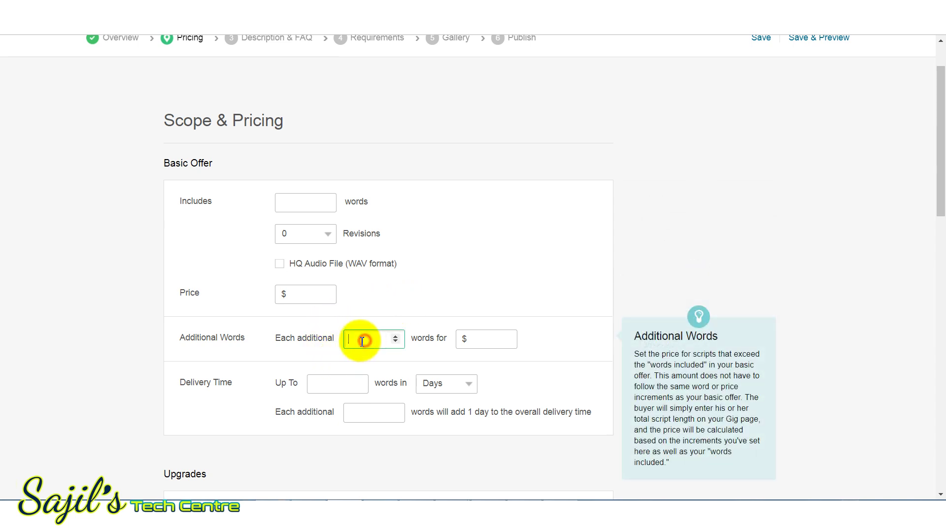
{"action": "type", "text": "150"}
{"action": "left_click", "coordinate": [481, 339]}
{"action": "type", "text": "5"}
{"action": "left_click", "coordinate": [502, 306]}
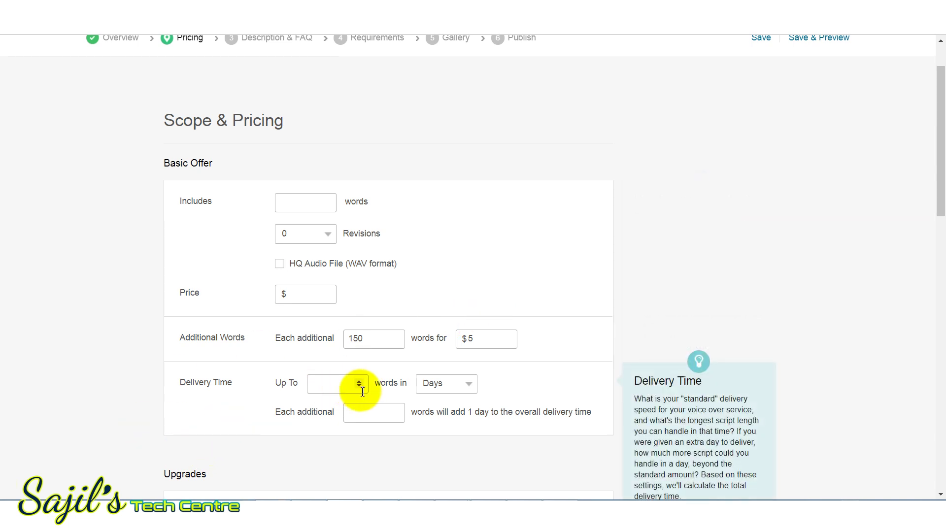
{"action": "left_click", "coordinate": [347, 389]}
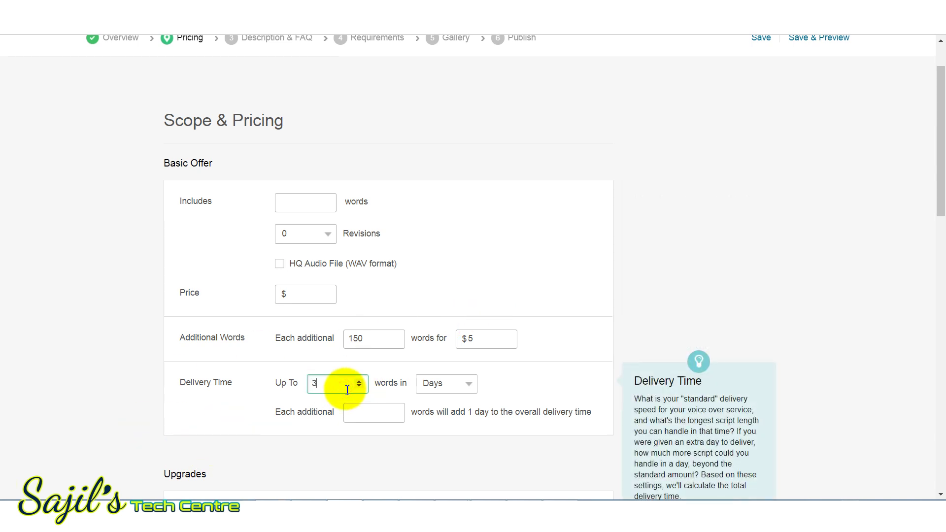
- Add the extra fast delivery upgrade, offering up to 25 words within 1 day for $10
{"action": "left_click_drag", "start_coordinate": [942, 191], "coordinate": [935, 285]}
{"action": "scroll", "coordinate": [167, 218], "scroll_direction": "down", "scroll_amount": 1}
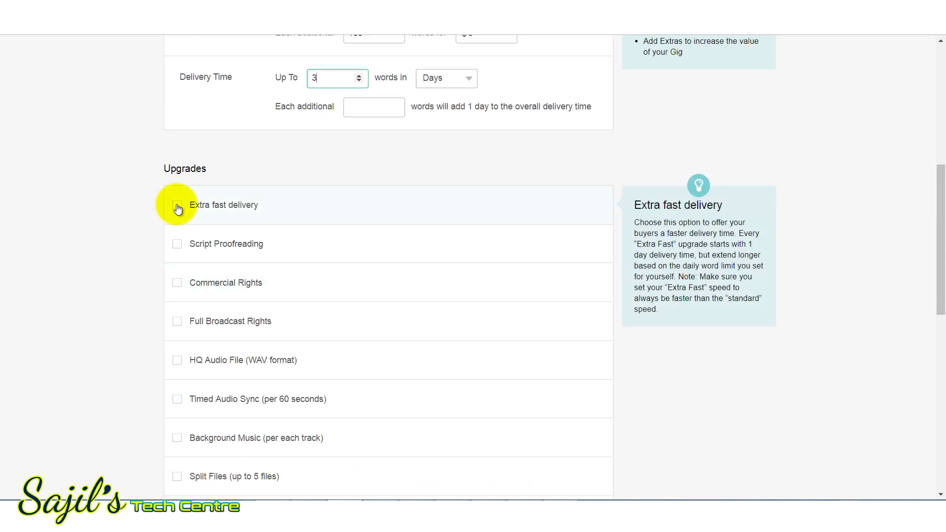
{"action": "left_click", "coordinate": [177, 206]}
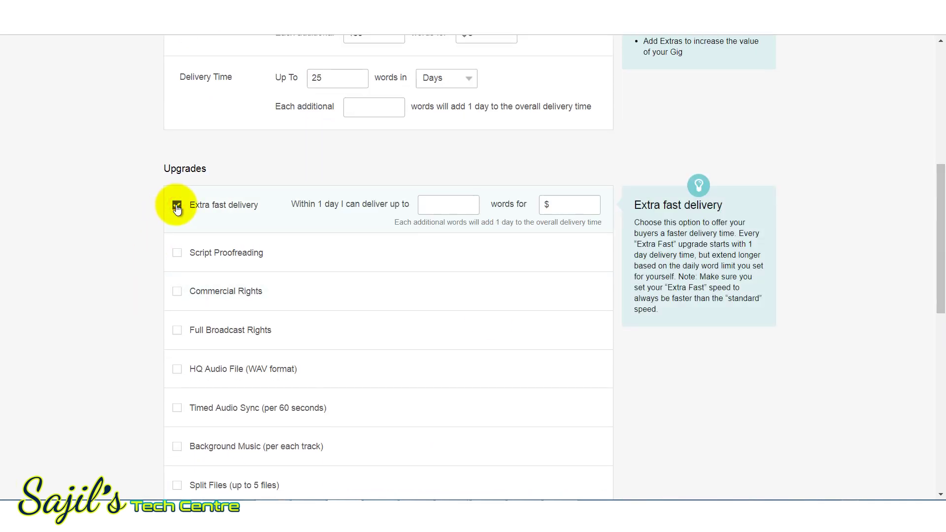
{"action": "left_click", "coordinate": [448, 207]}
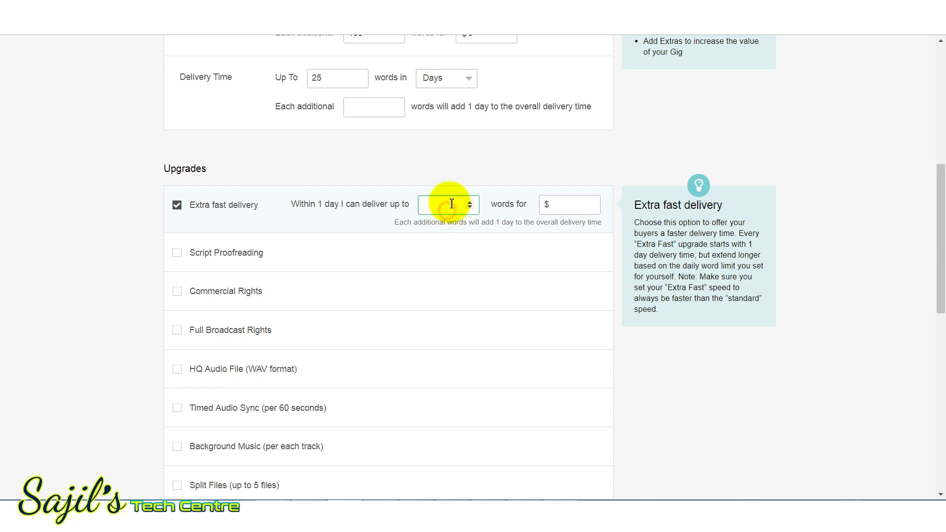
{"action": "type", "text": "10"}
{"action": "left_click_drag", "start_coordinate": [452, 203], "coordinate": [382, 202]}
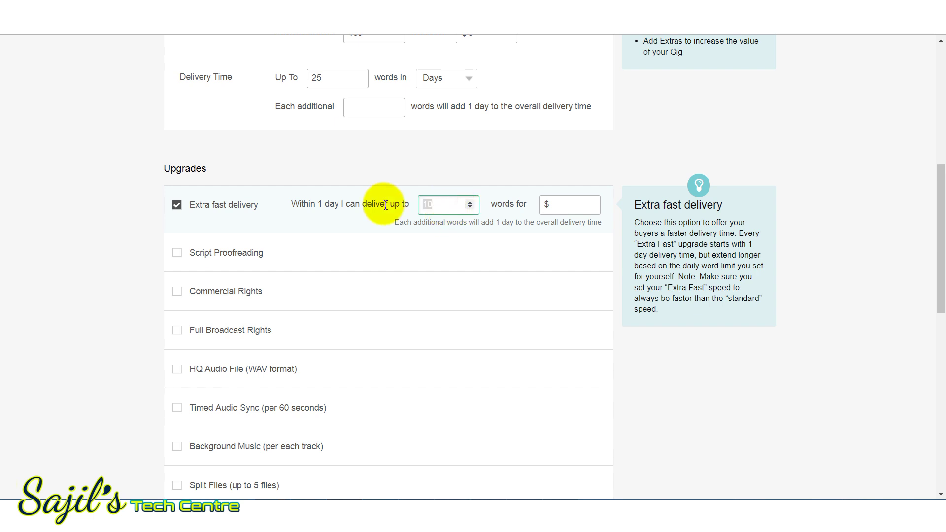
{"action": "type", "text": "25"}
{"action": "left_click", "coordinate": [528, 161]}
{"action": "scroll", "coordinate": [932, 262], "scroll_direction": "up", "scroll_amount": 2}
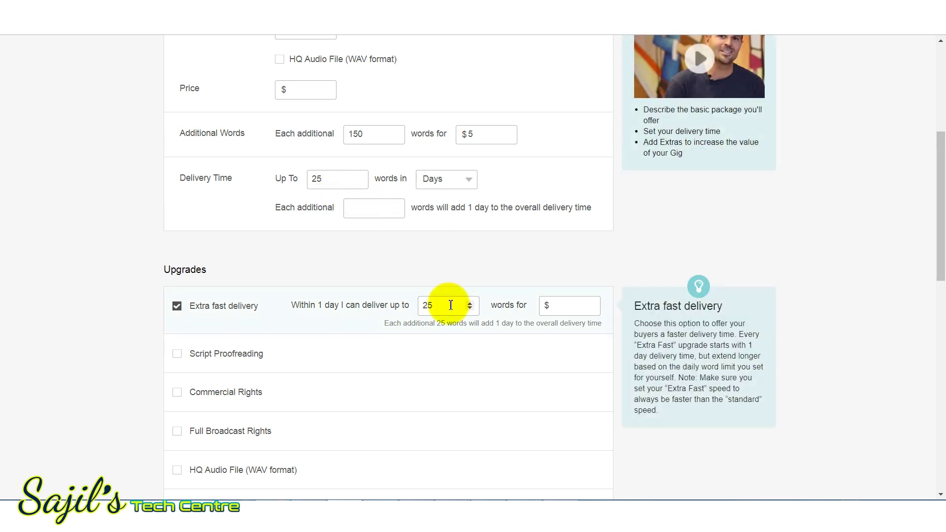
{"action": "left_click", "coordinate": [564, 309]}
{"action": "type", "text": "10"}
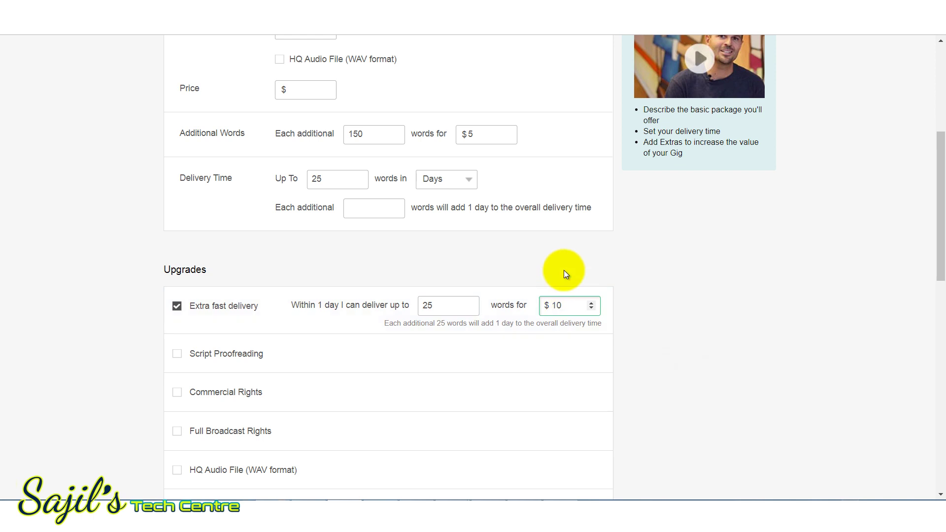
{"action": "left_click", "coordinate": [564, 270]}
- Enable the Commercial Rights and Background Music (per each track) upgrades for the gig
{"action": "left_click_drag", "start_coordinate": [939, 212], "coordinate": [942, 245]}
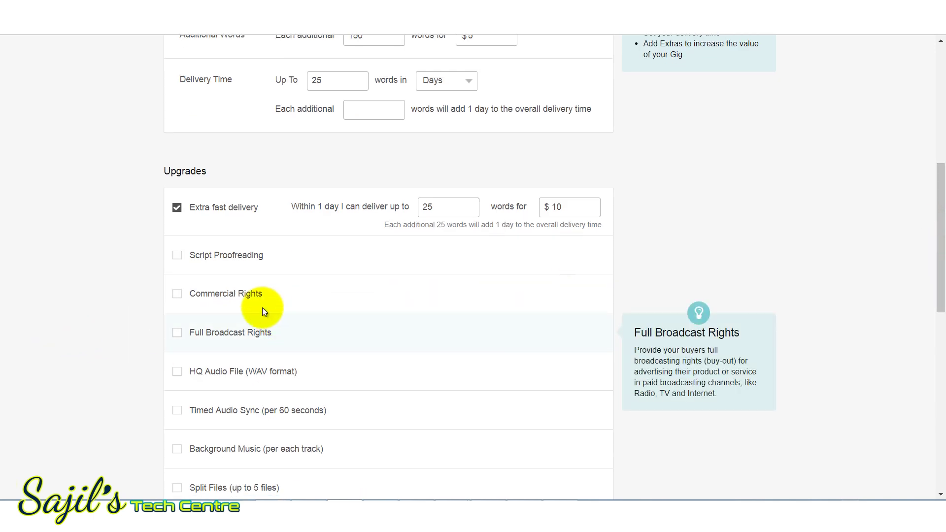
{"action": "left_click", "coordinate": [247, 295]}
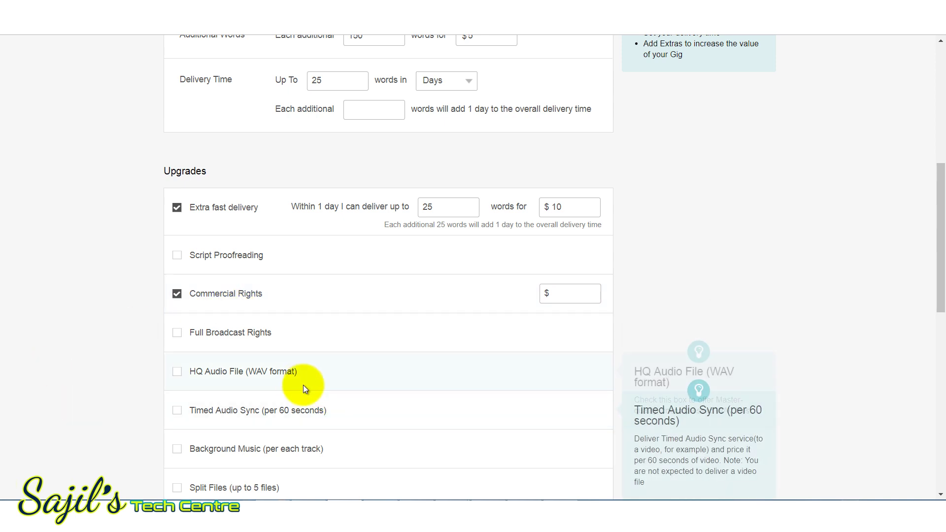
{"action": "left_click_drag", "start_coordinate": [941, 231], "coordinate": [932, 264]}
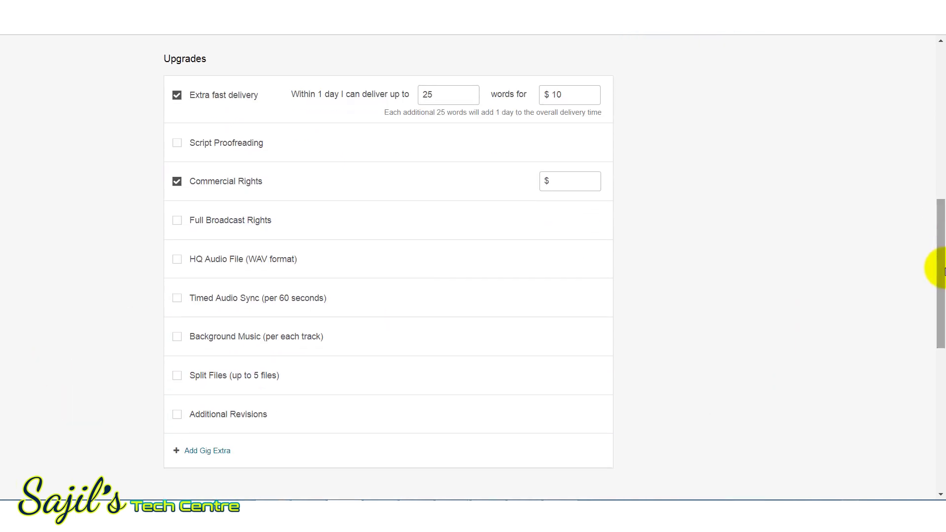
{"action": "mouse_move", "coordinate": [327, 326]}
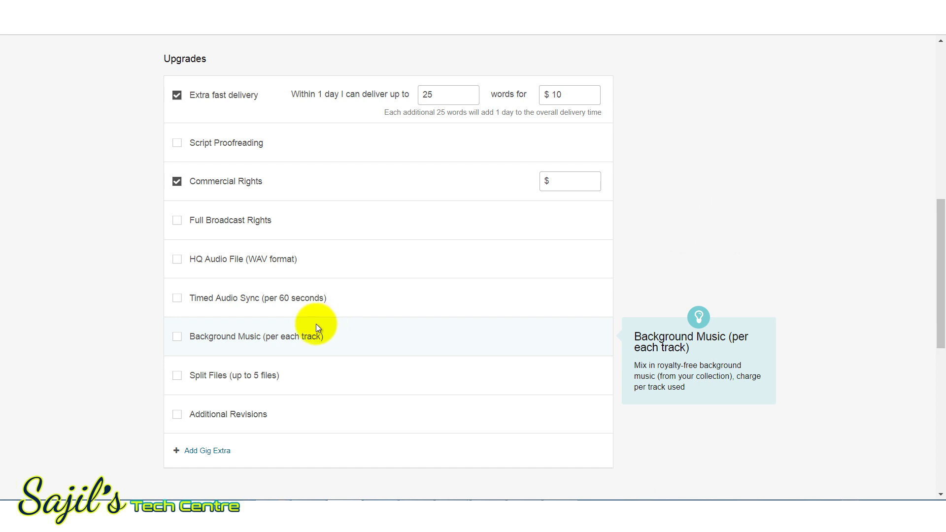
{"action": "left_click", "coordinate": [176, 337]}
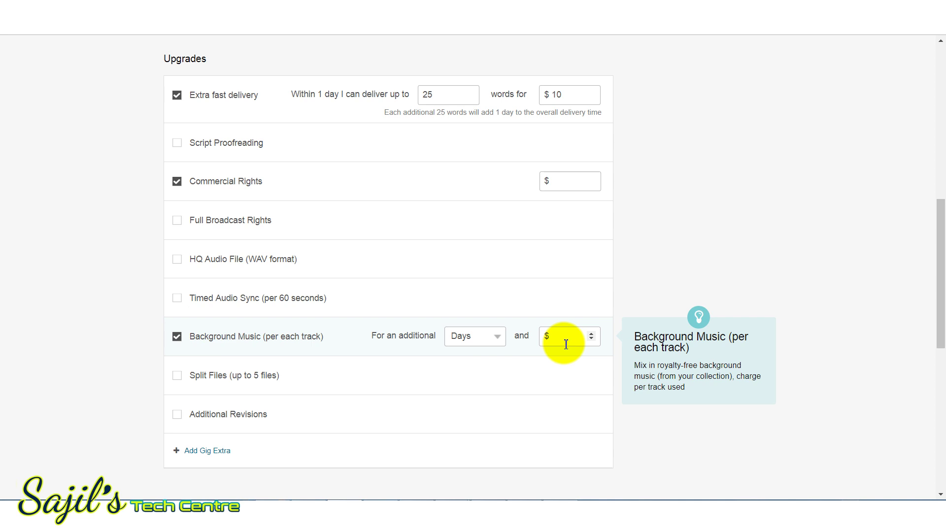
- Review the rest of the pricing form, and highlight the description text of the American female voiceover reference gig
{"action": "scroll", "coordinate": [930, 342], "scroll_direction": "up", "scroll_amount": 10}
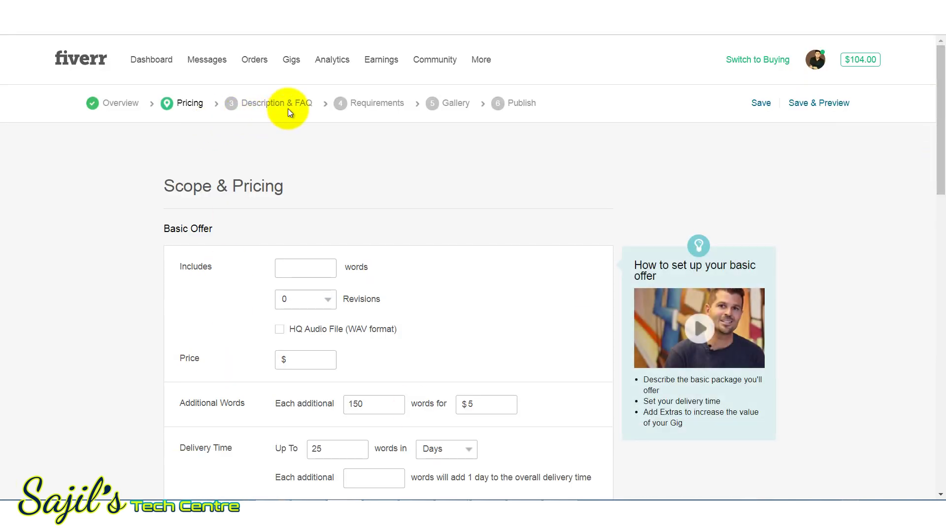
{"action": "left_click", "coordinate": [252, 30]}
{"action": "key", "text": "ctrl+shift+Tab"}
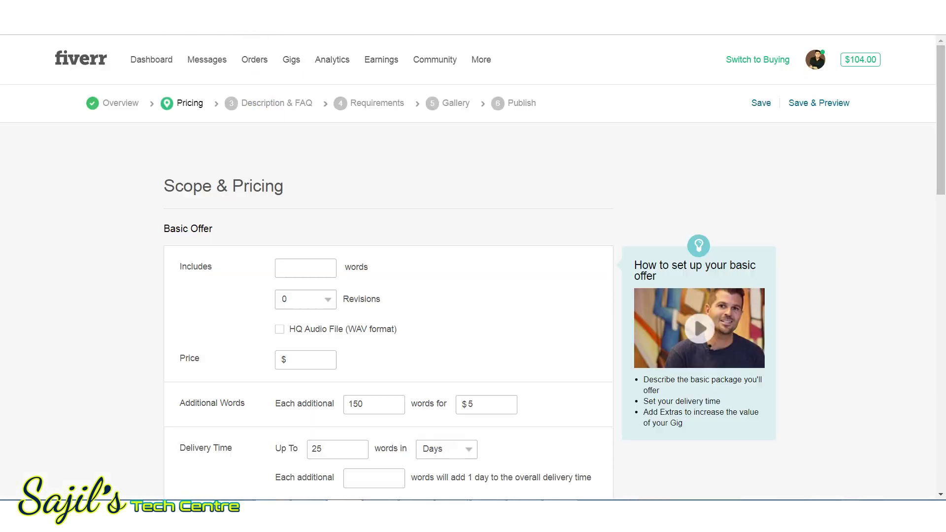
{"action": "left_click_drag", "start_coordinate": [931, 122], "coordinate": [931, 374]}
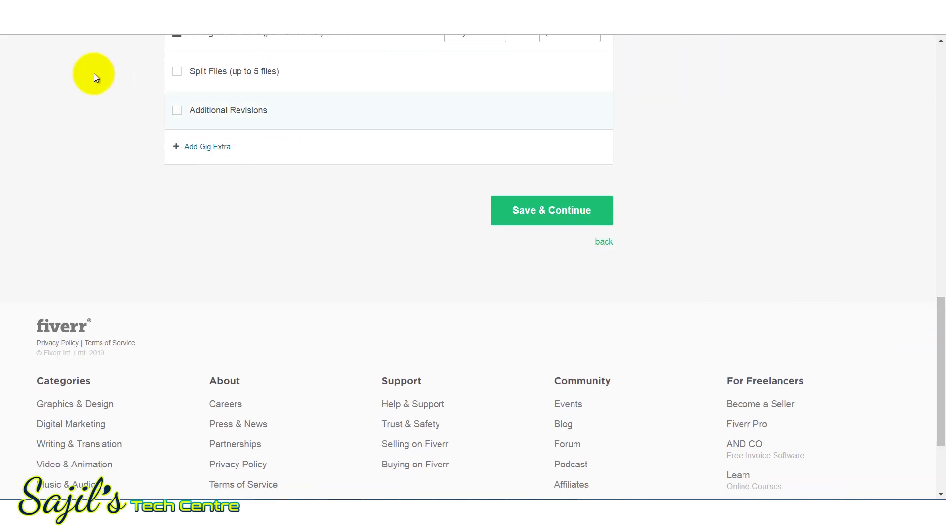
{"action": "left_click_drag", "start_coordinate": [936, 312], "coordinate": [936, 87]}
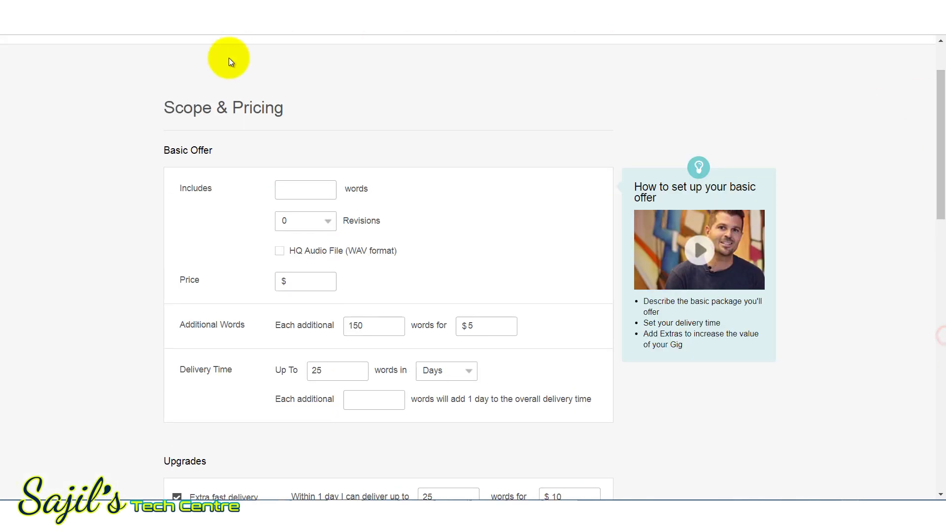
{"action": "scroll", "coordinate": [234, 50], "scroll_direction": "up", "scroll_amount": 2}
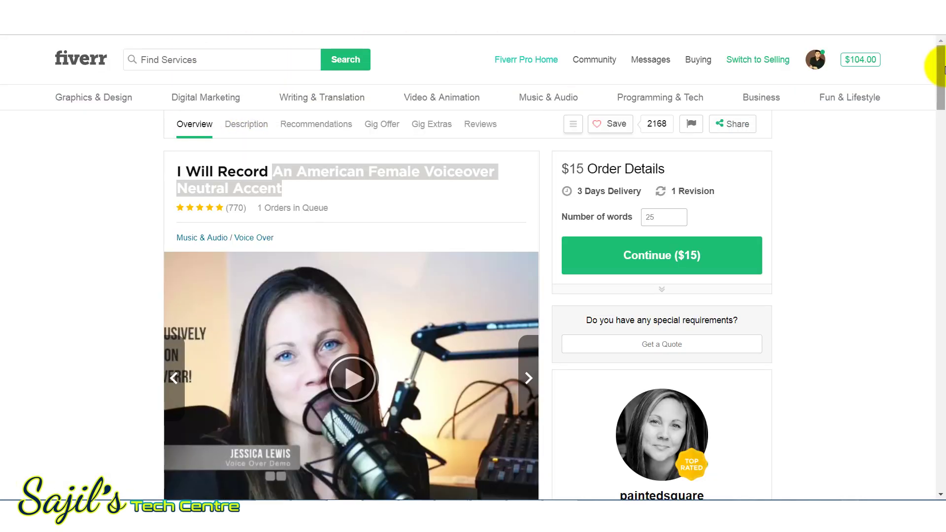
{"action": "left_click_drag", "start_coordinate": [936, 59], "coordinate": [936, 133]}
{"action": "left_click_drag", "start_coordinate": [174, 94], "coordinate": [340, 429]}
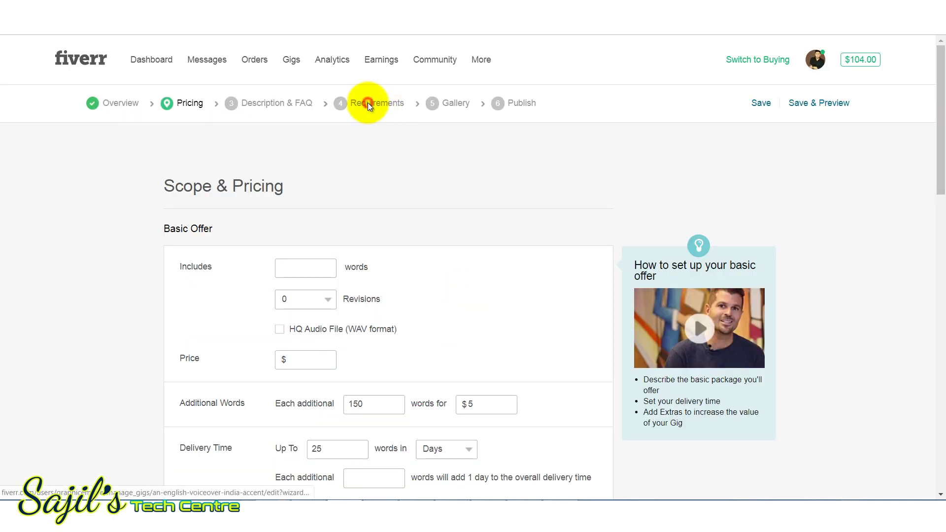
- Try to open the gig's Requirements, Gallery and Publish stages, and check the reference gig's page in between
{"action": "left_click", "coordinate": [367, 104]}
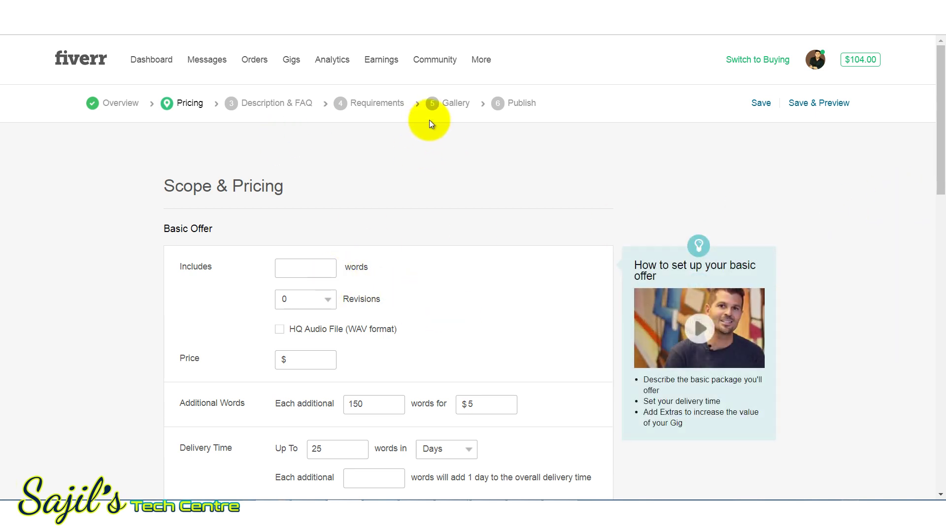
{"action": "left_click", "coordinate": [367, 109]}
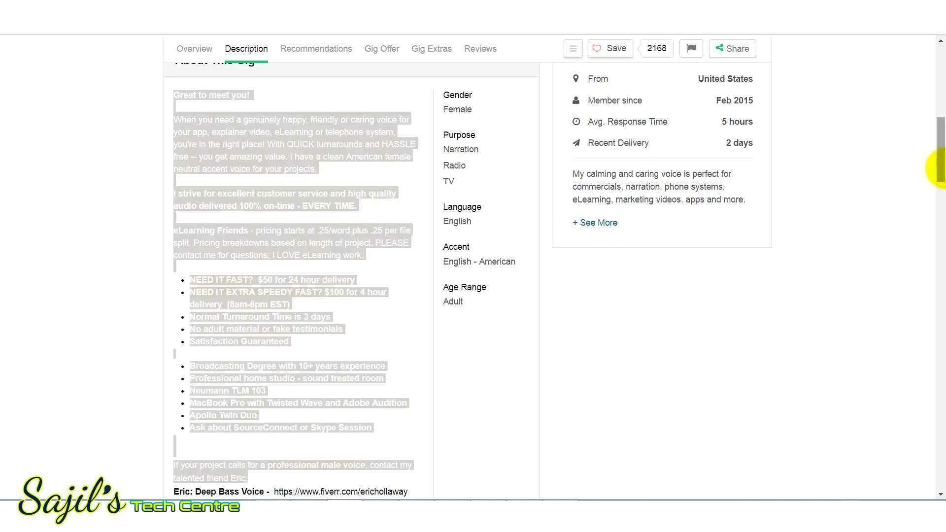
{"action": "left_click_drag", "start_coordinate": [941, 168], "coordinate": [936, 110]}
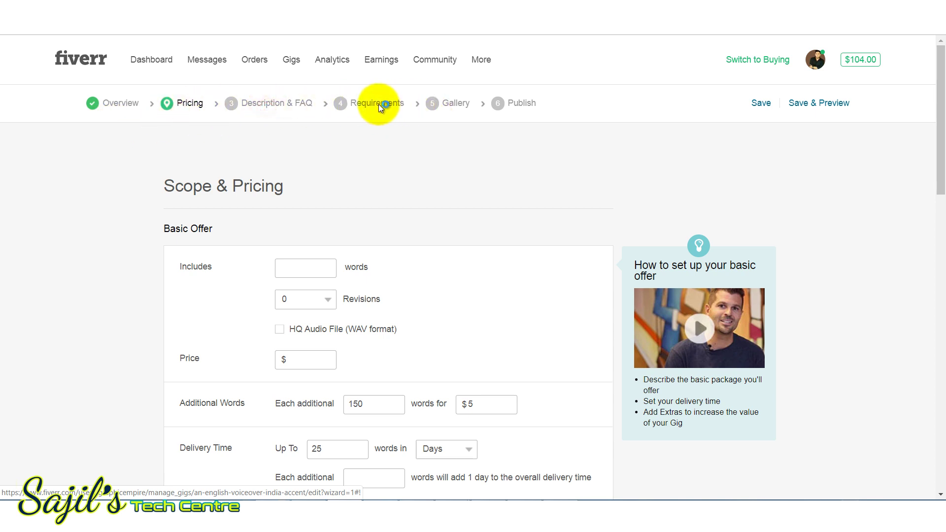
{"action": "left_click", "coordinate": [466, 105]}
{"action": "left_click", "coordinate": [523, 105]}
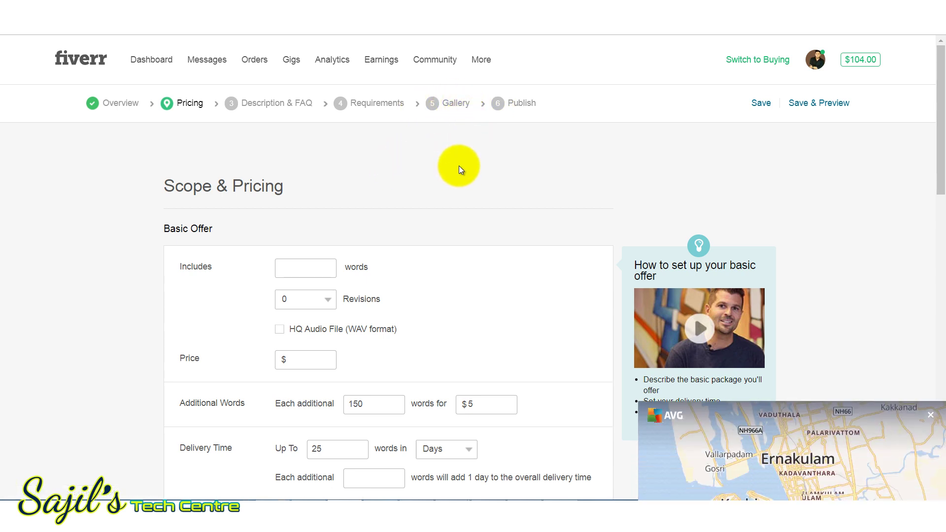
- Dismiss the AVG location notification covering the pricing form
{"action": "left_click", "coordinate": [930, 279]}
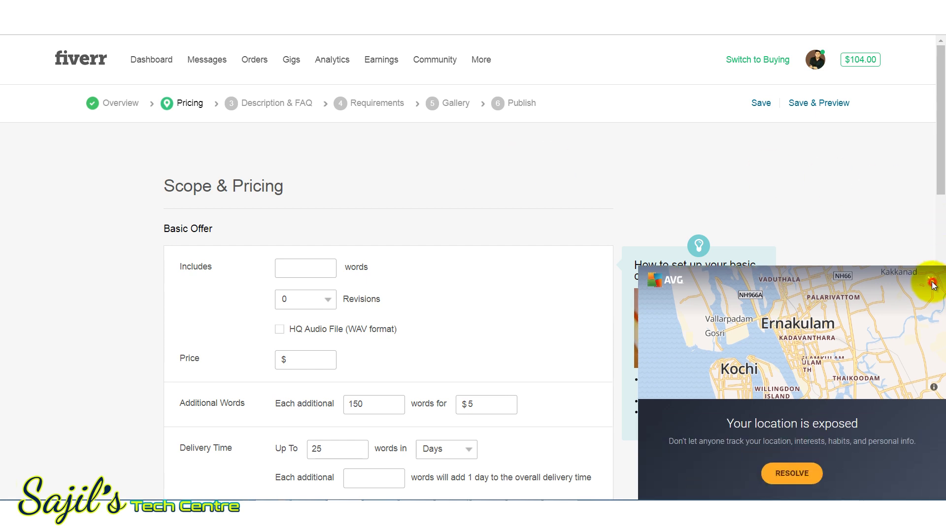
{"action": "left_click", "coordinate": [512, 217]}
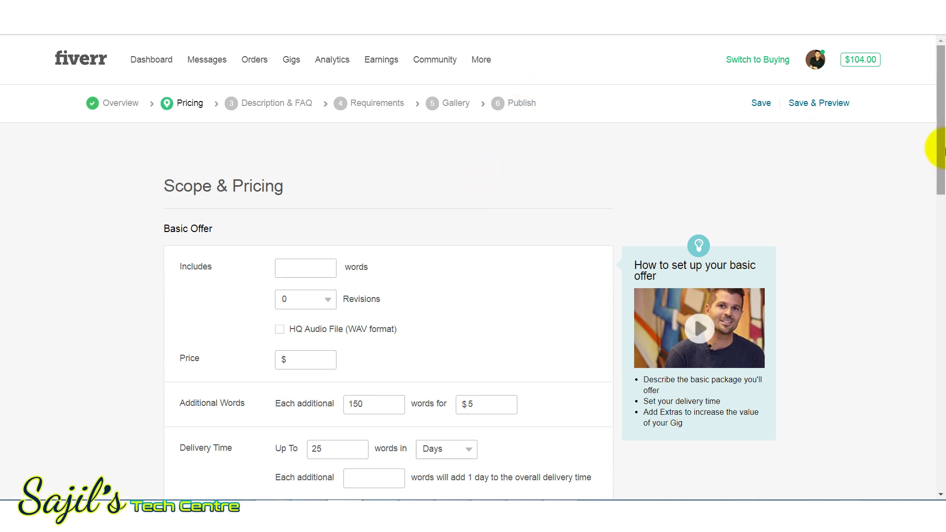
{"action": "scroll", "coordinate": [940, 144], "scroll_direction": "down", "scroll_amount": 3}
{"action": "scroll", "coordinate": [940, 201], "scroll_direction": "up", "scroll_amount": 3}
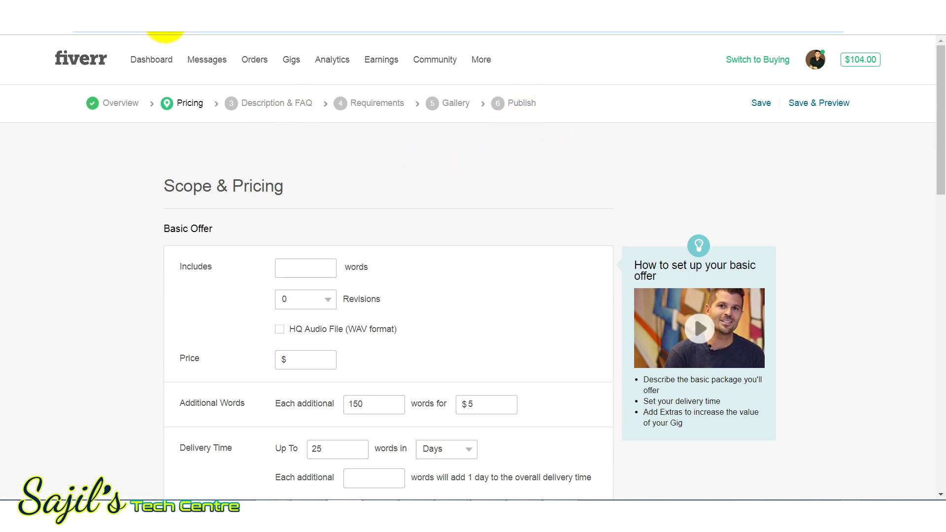
{"action": "left_click", "coordinate": [451, 149]}
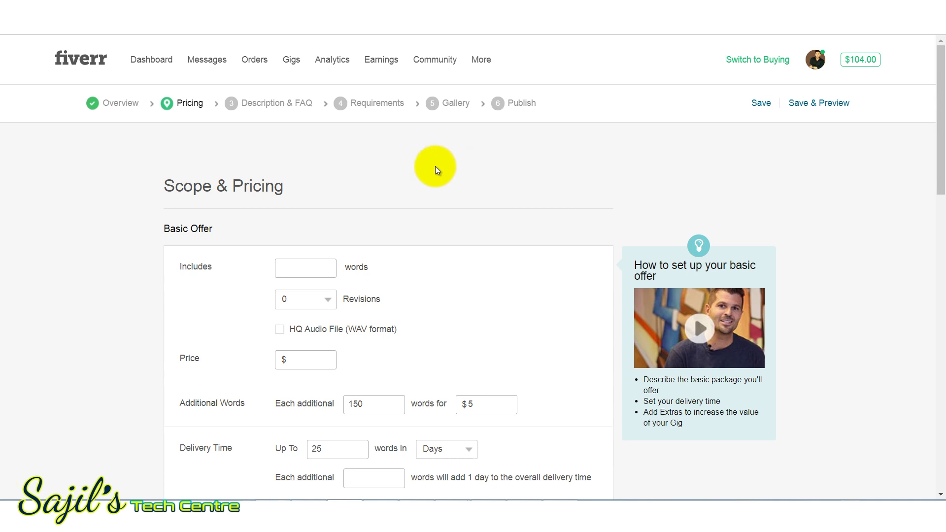
{"action": "scroll", "coordinate": [929, 250], "scroll_direction": "down", "scroll_amount": 7}
{"action": "left_click_drag", "start_coordinate": [942, 197], "coordinate": [936, 226]}
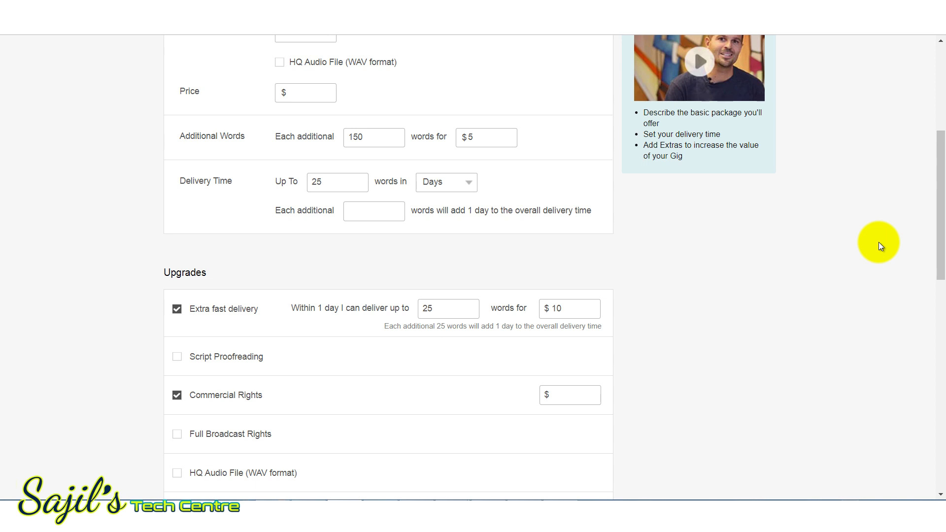
{"action": "scroll", "coordinate": [929, 205], "scroll_direction": "up", "scroll_amount": 5}
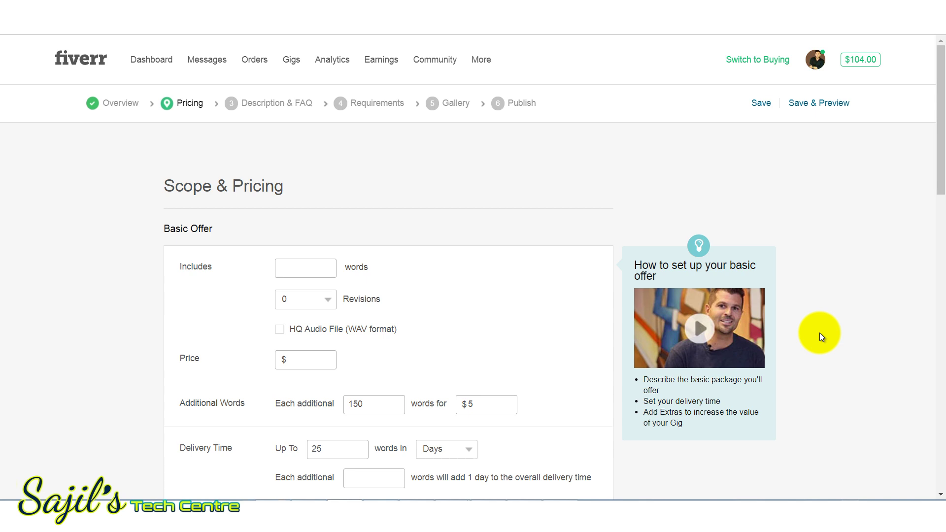
{"action": "left_click_drag", "start_coordinate": [938, 148], "coordinate": [939, 186]}
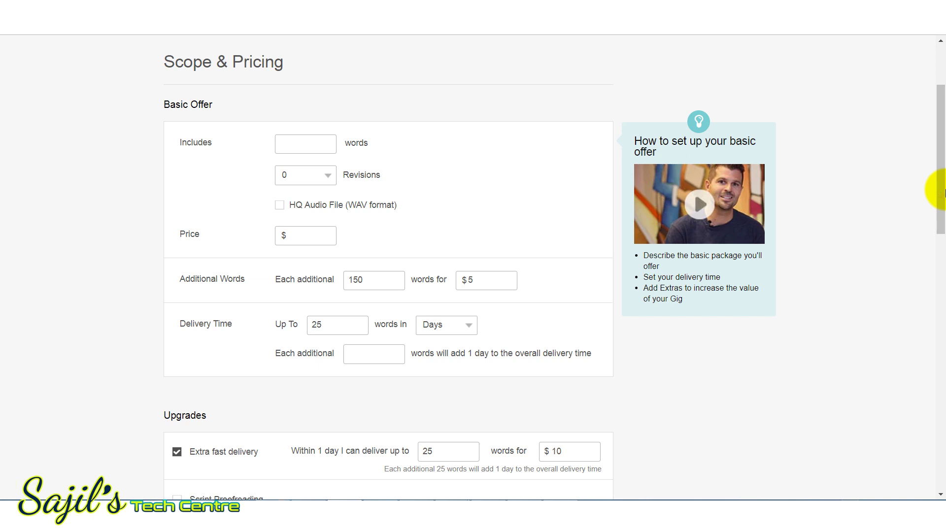
{"action": "scroll", "coordinate": [945, 192], "scroll_direction": "up", "scroll_amount": 2}
{"action": "scroll", "coordinate": [935, 179], "scroll_direction": "down", "scroll_amount": 3}
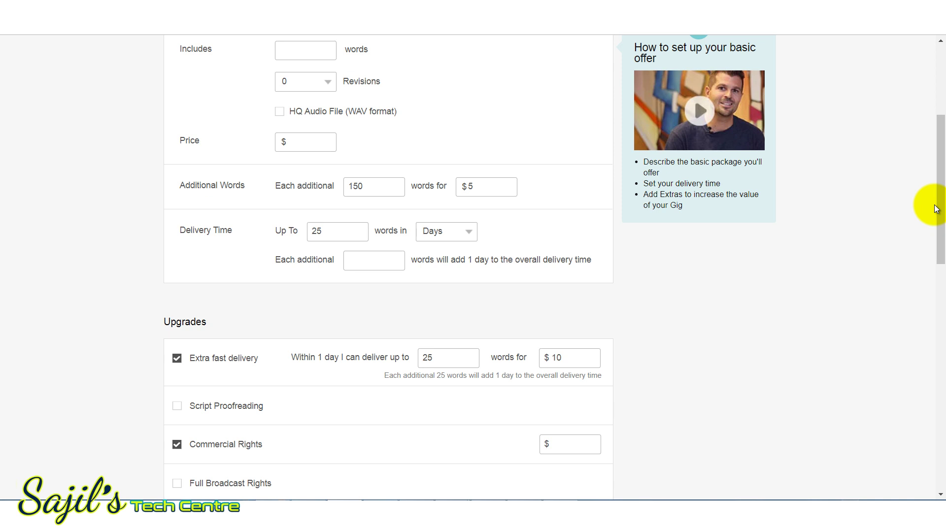
{"action": "scroll", "coordinate": [936, 209], "scroll_direction": "up", "scroll_amount": 2}
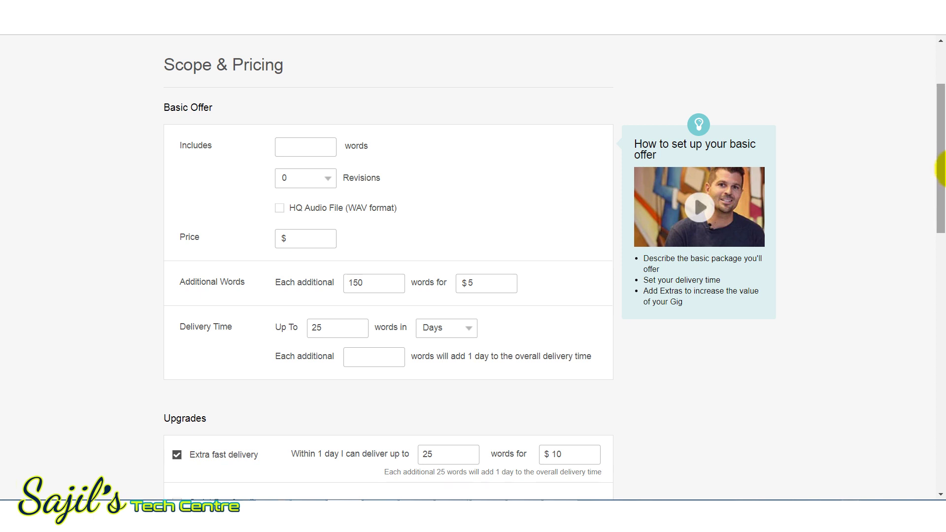
{"action": "left_click_drag", "start_coordinate": [937, 174], "coordinate": [937, 141]}
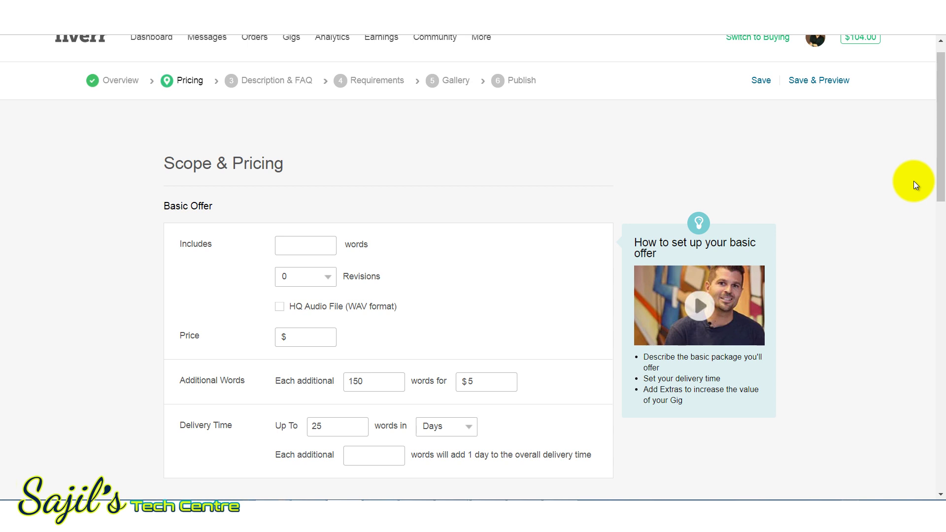
{"action": "left_click_drag", "start_coordinate": [940, 169], "coordinate": [944, 226]}
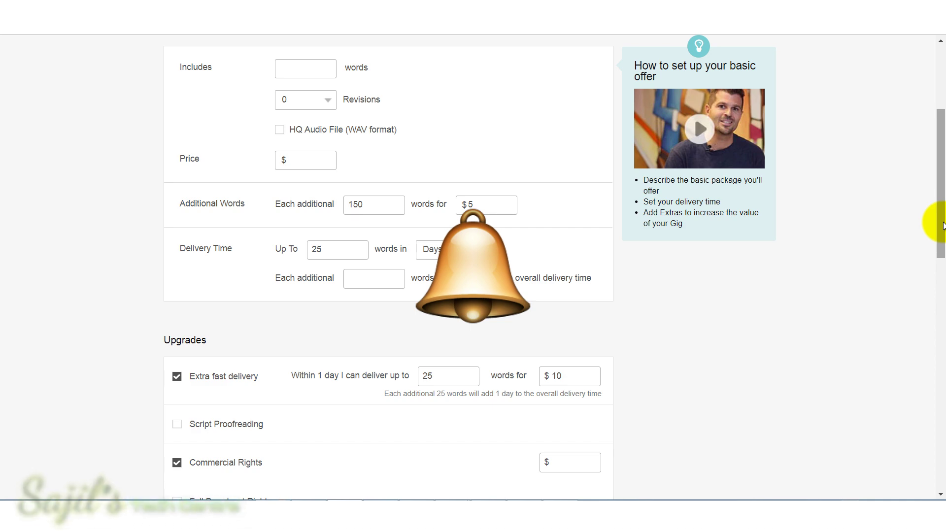
{"action": "left_click_drag", "start_coordinate": [932, 219], "coordinate": [932, 283]}
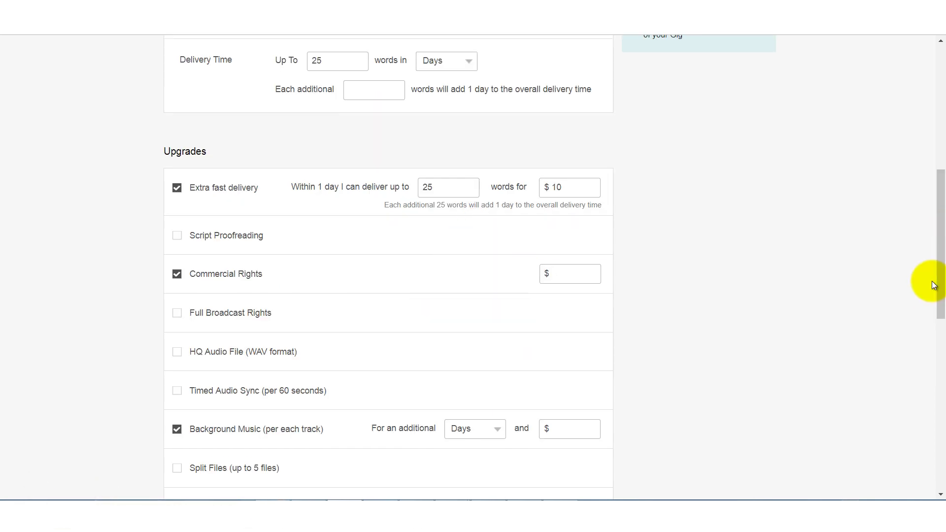